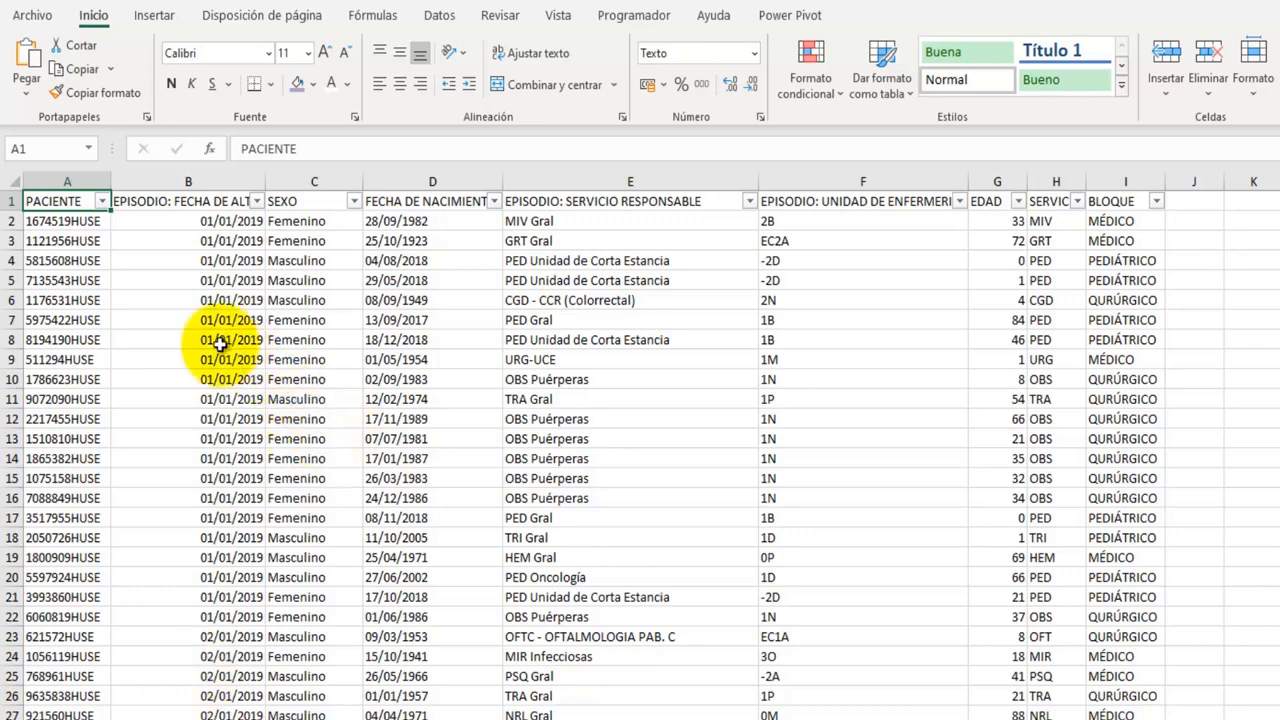
- Create a pivot chart from the patient data range Hoja1!$A$1:$I$70132 on a new worksheet
click(222, 280)
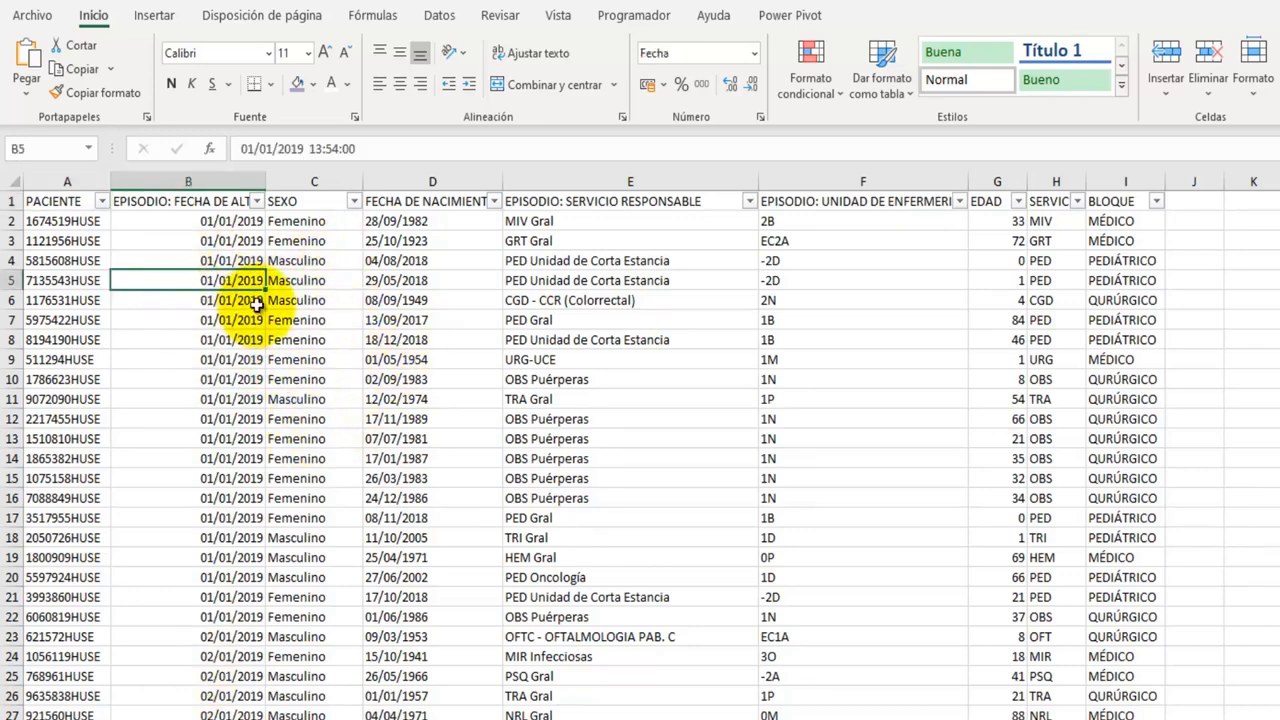
click(155, 17)
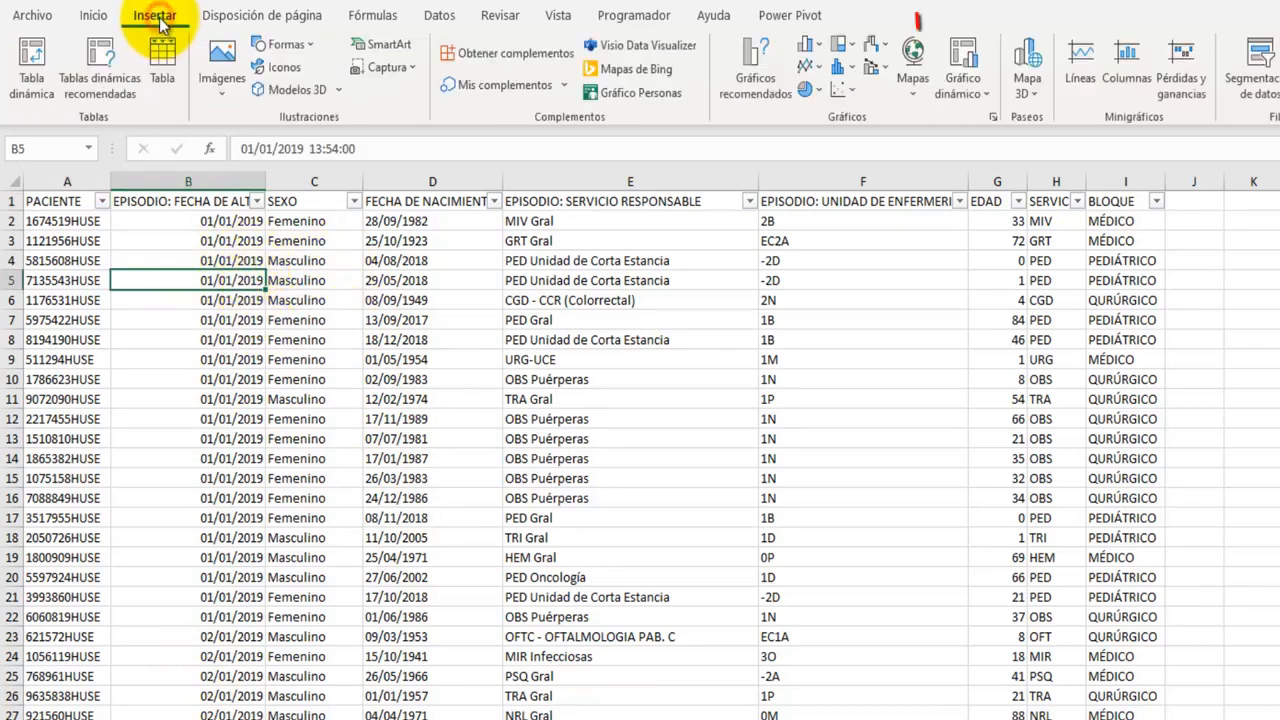
click(963, 58)
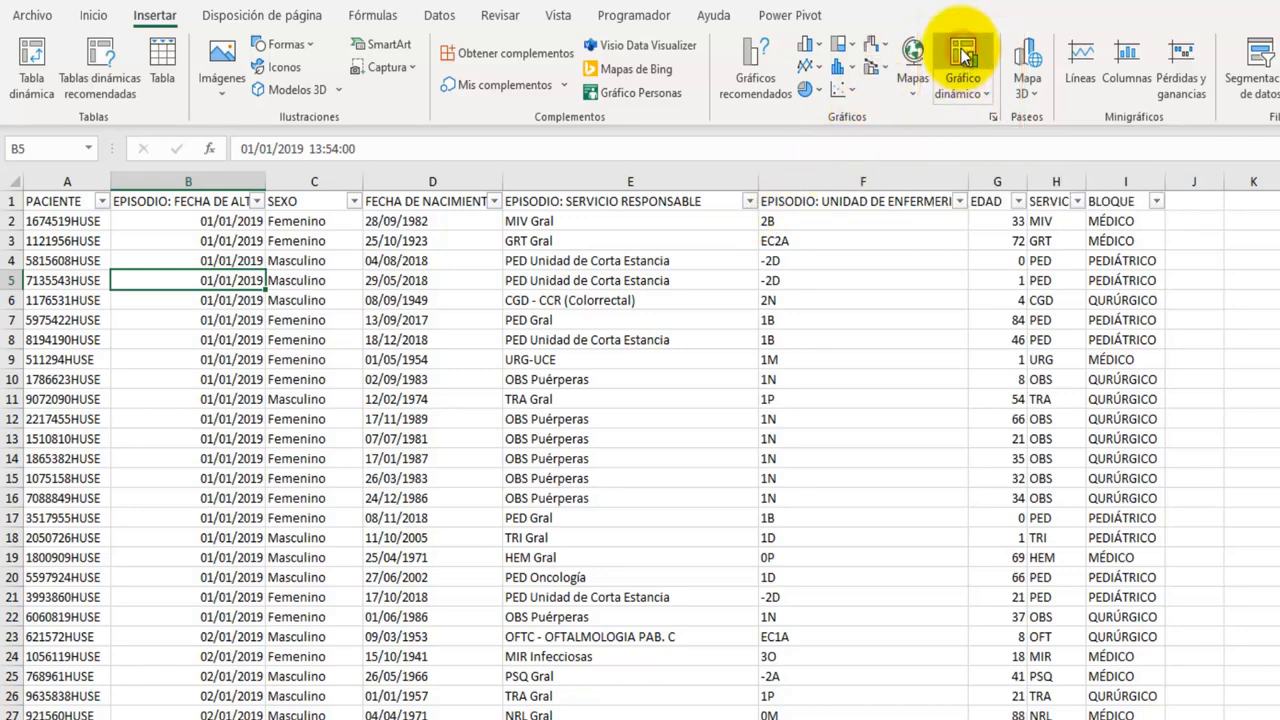
drag(850, 251, 646, 235)
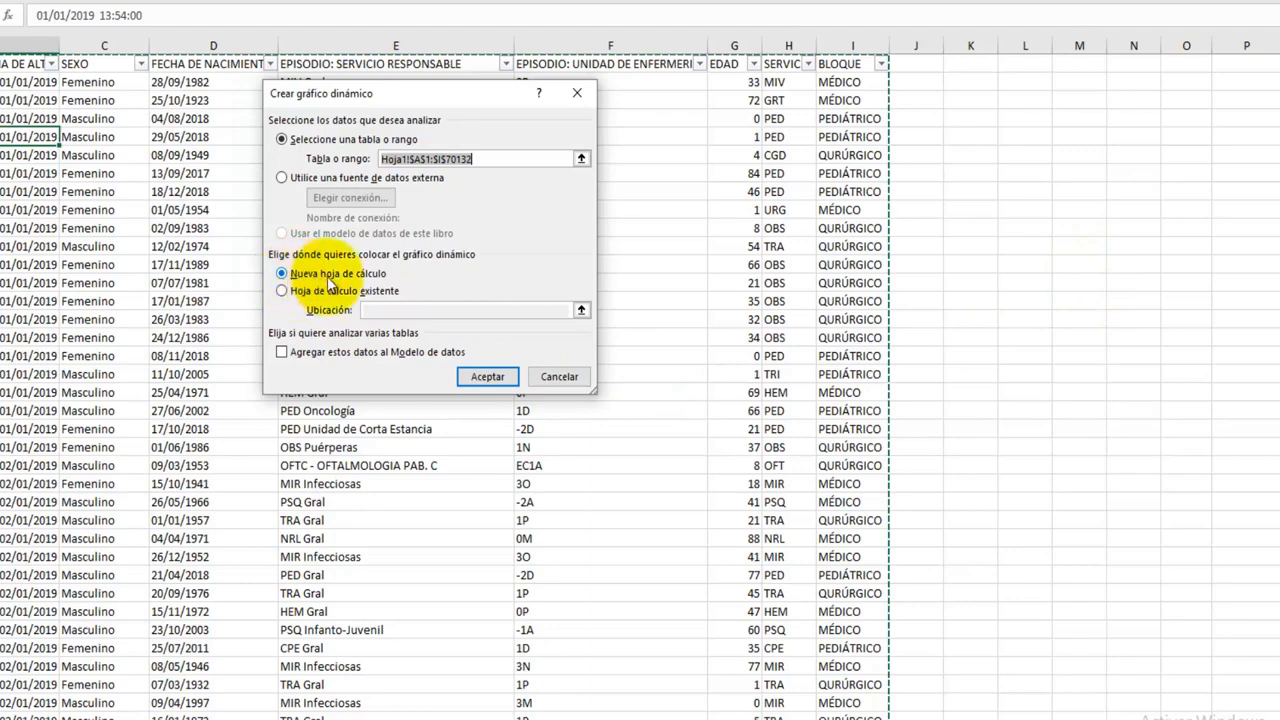
click(484, 376)
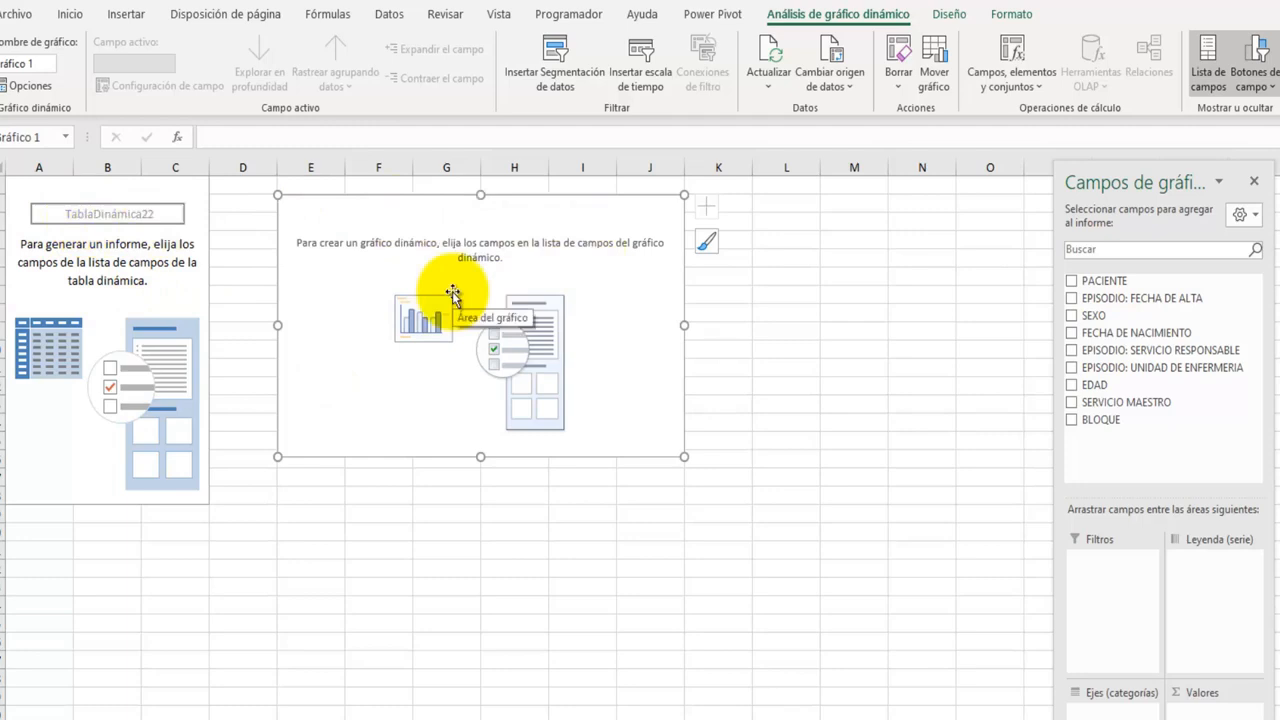
- Add PACIENTE as the pivot chart's value field and EPISODIO: FECHA DE ALTA as its axis category
mouse_move(1127, 184)
mouse_down()
mouse_move(960, 182)
mouse_move(935, 204)
mouse_up()
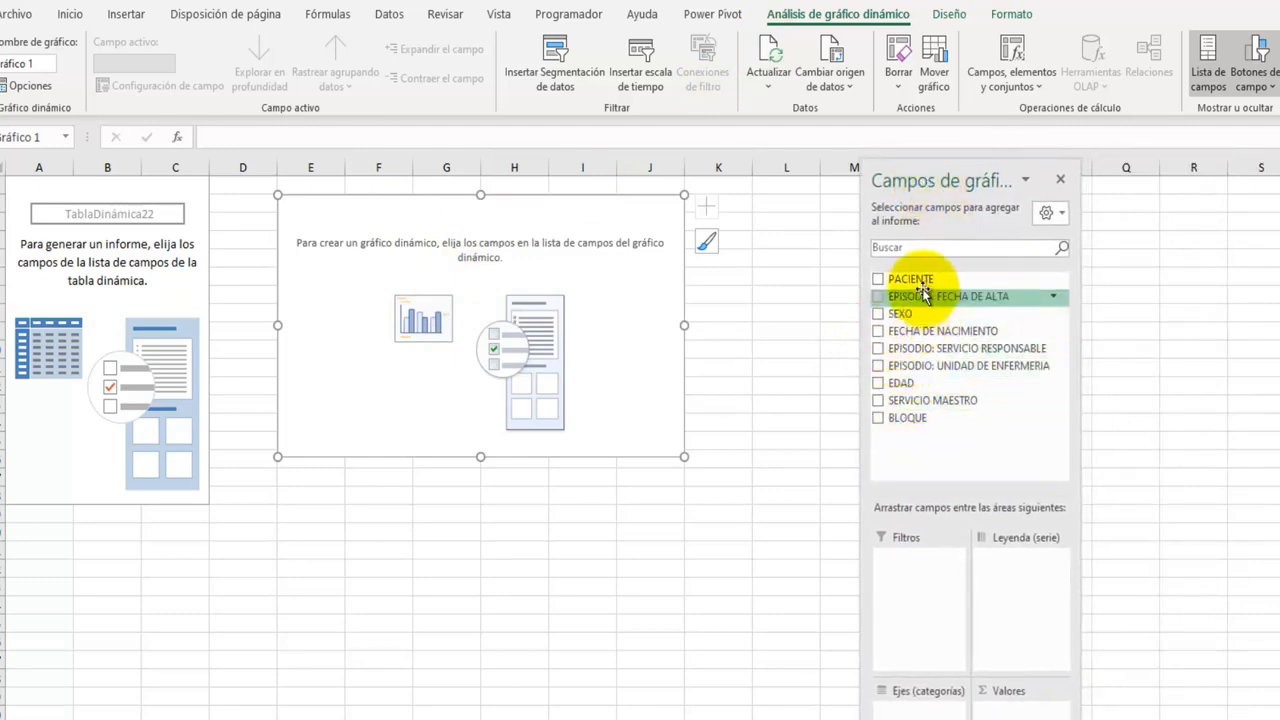
drag(900, 278, 1015, 711)
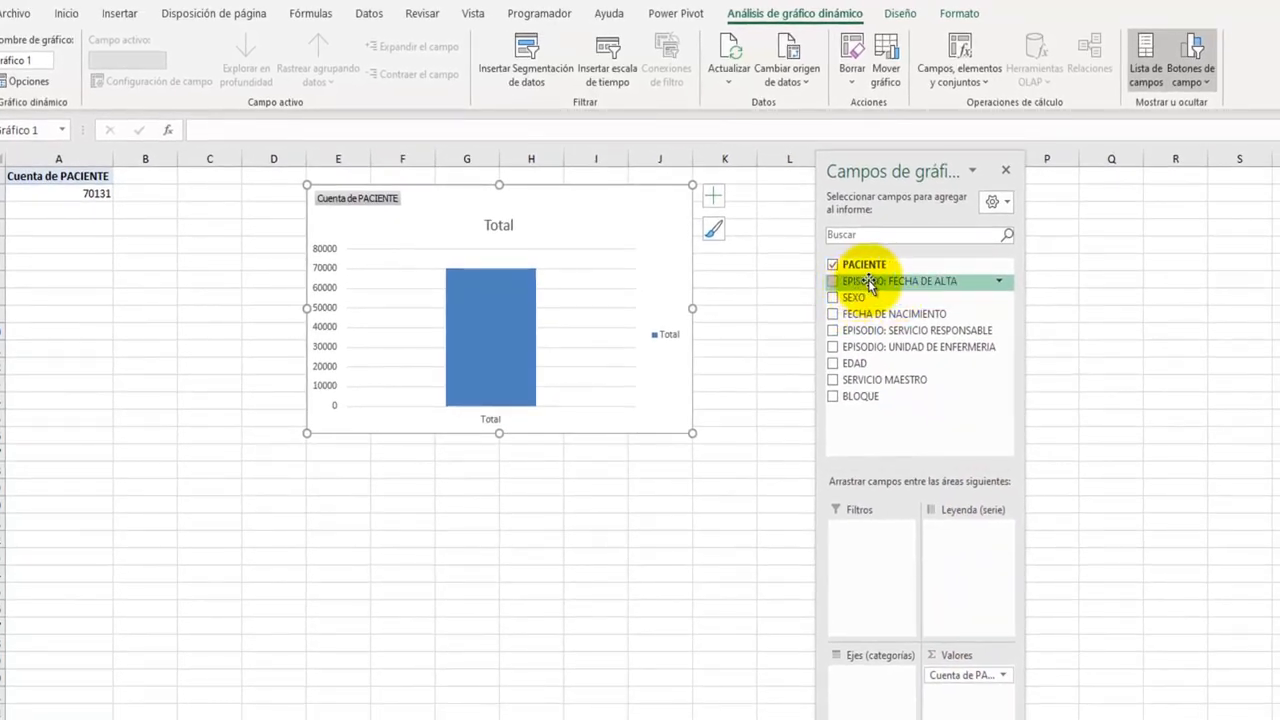
drag(858, 285, 889, 692)
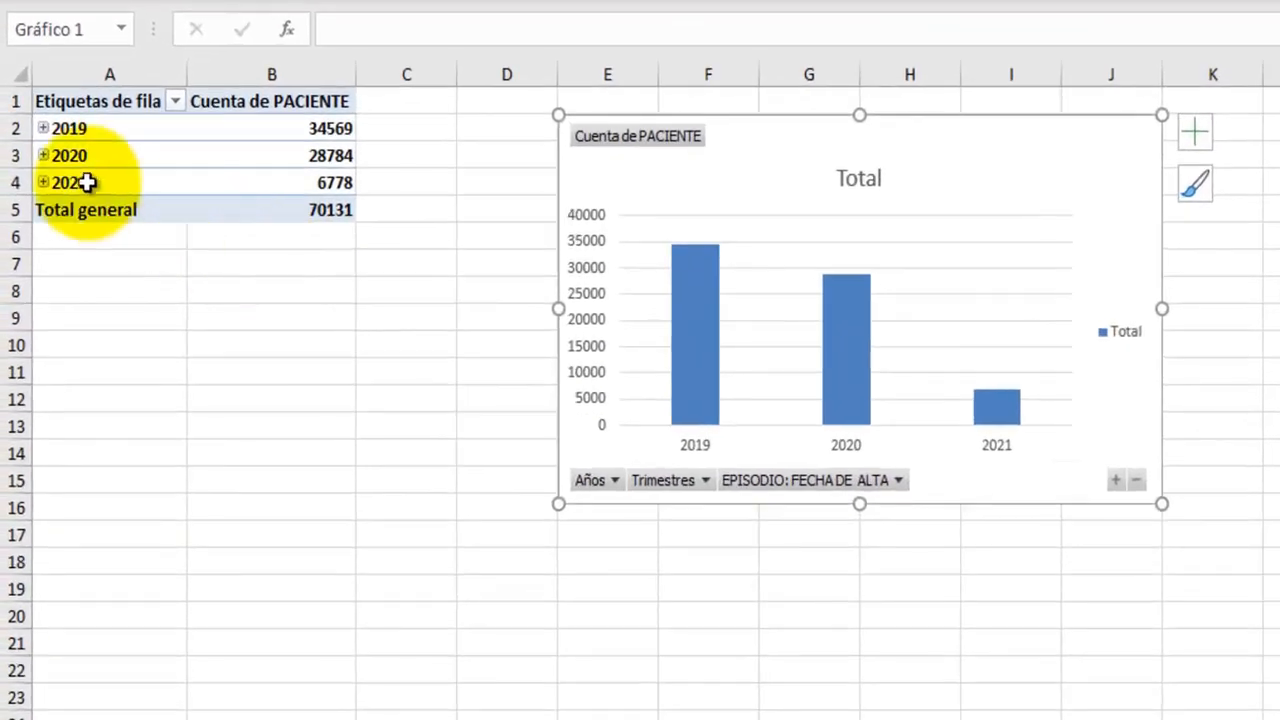
- Ungroup the discharge dates in the pivot table's row labels and group them by months (Meses)
right_click(75, 127)
click(162, 472)
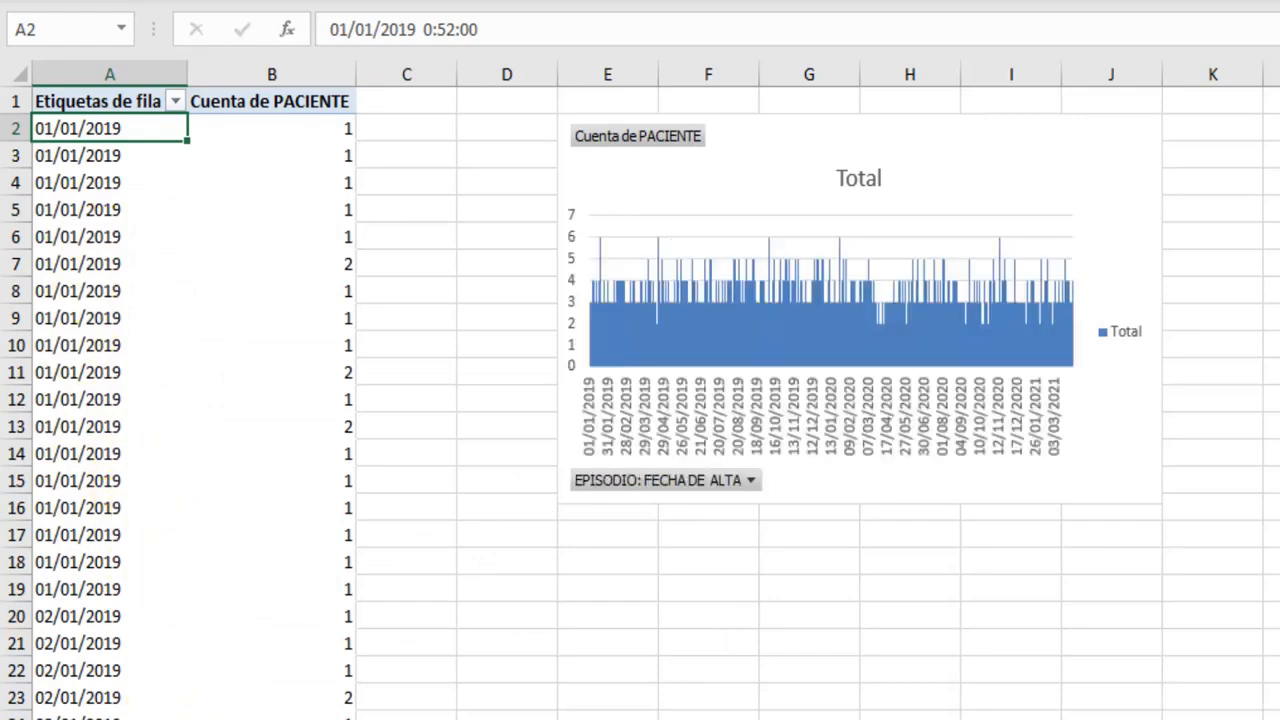
click(85, 398)
right_click(85, 398)
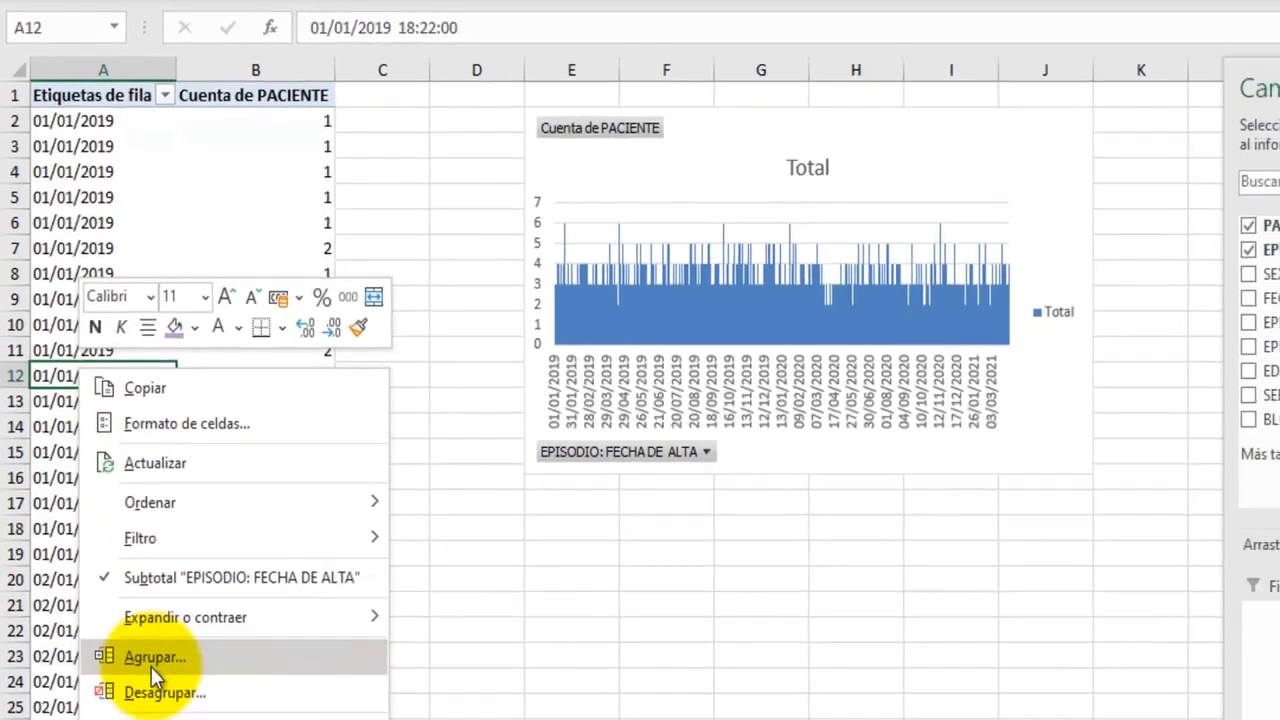
click(151, 690)
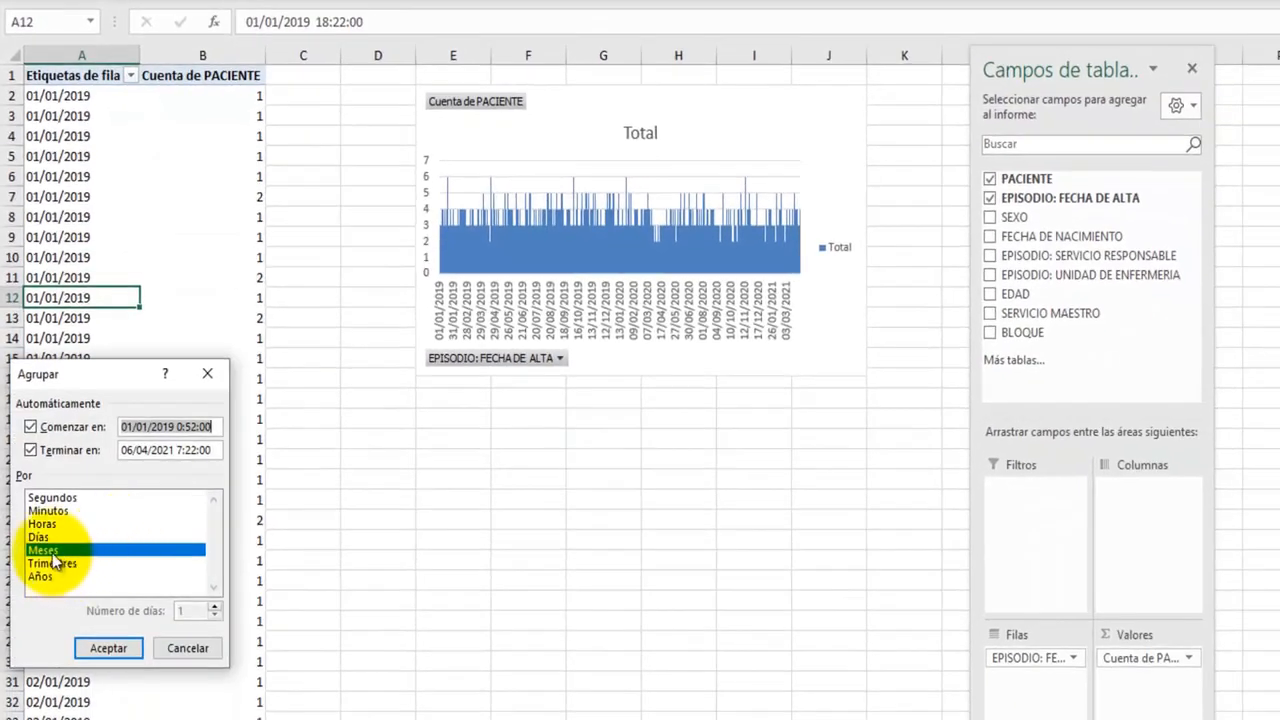
click(107, 646)
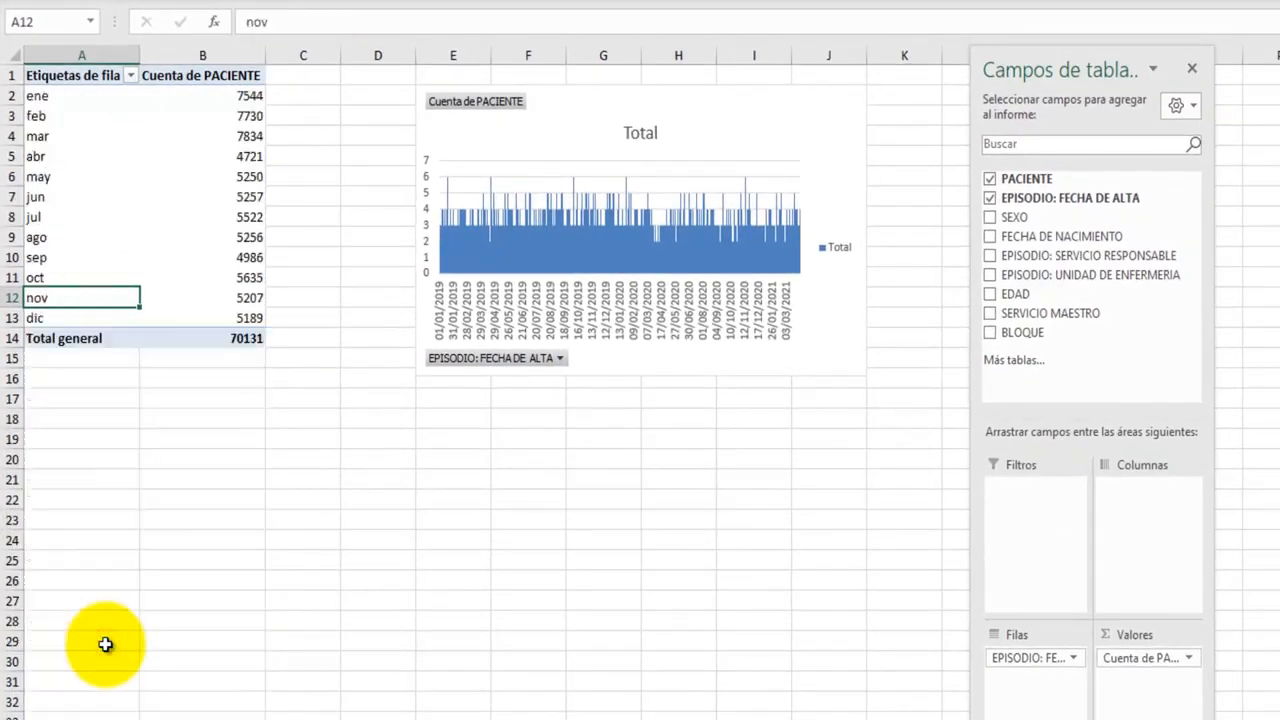
- Extend the discharge date grouping to quarters (Trimestres) and years (Años) in addition to months
right_click(36, 178)
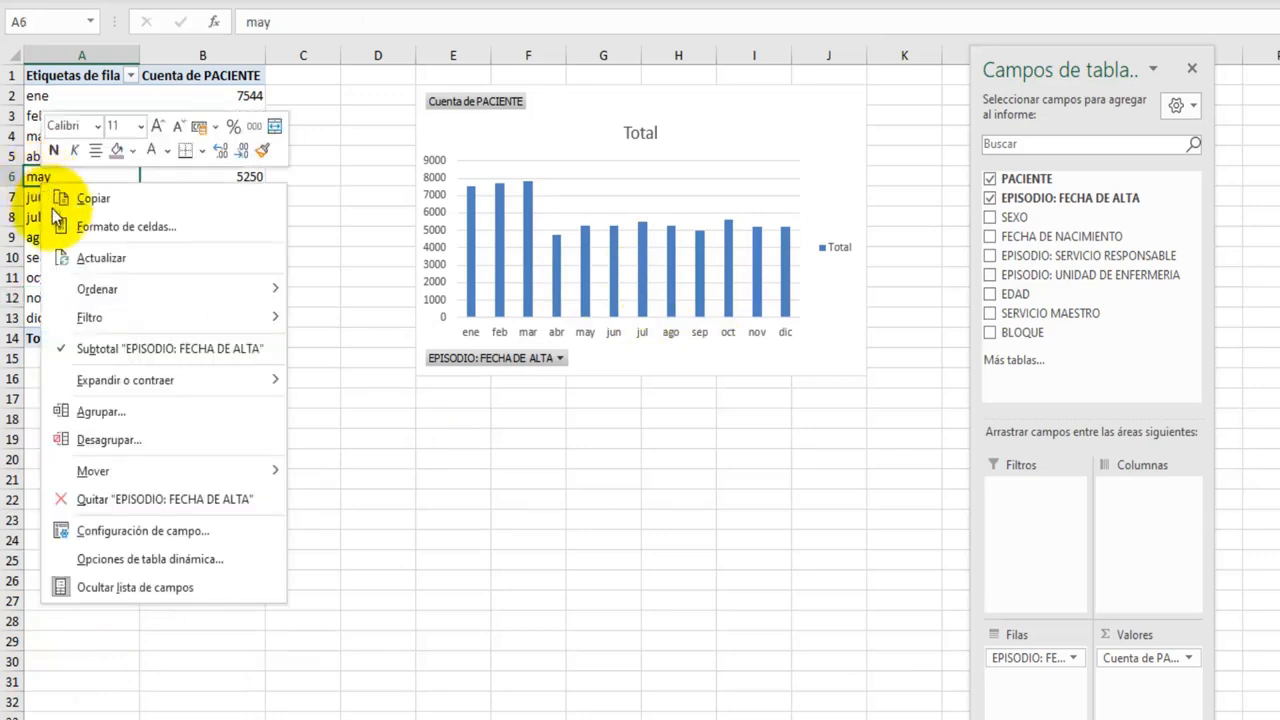
click(88, 414)
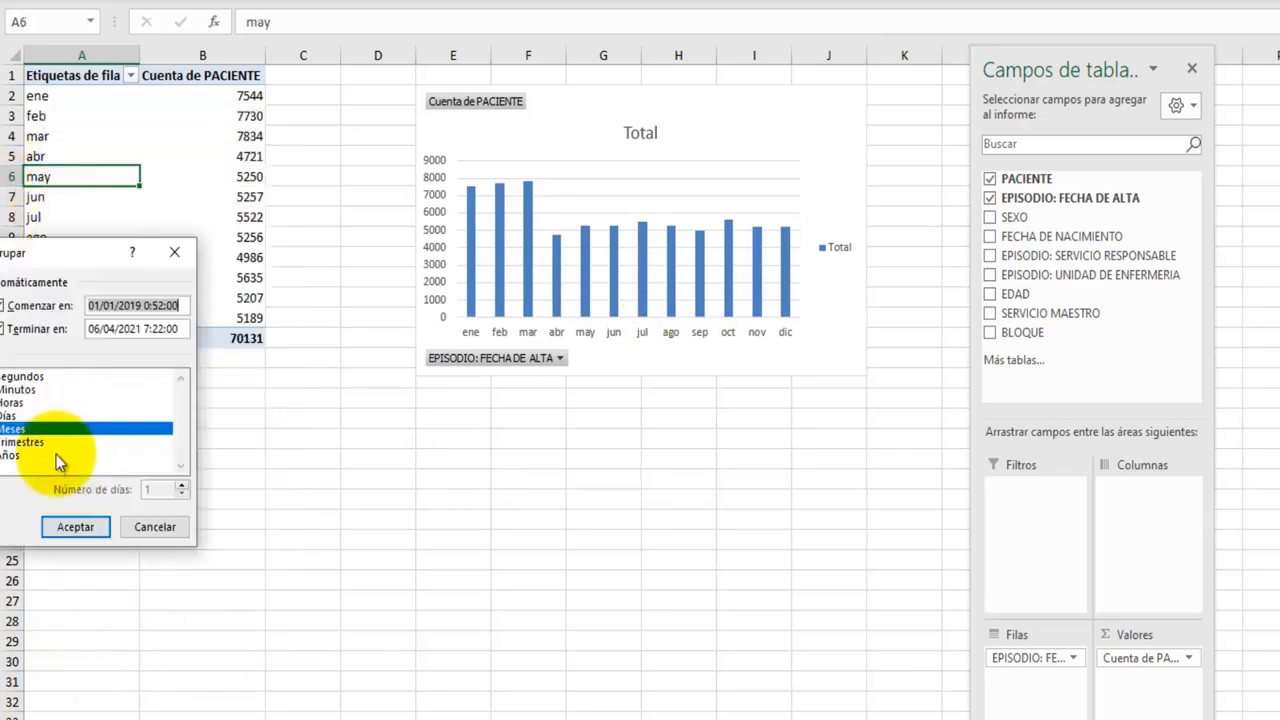
drag(125, 260, 305, 258)
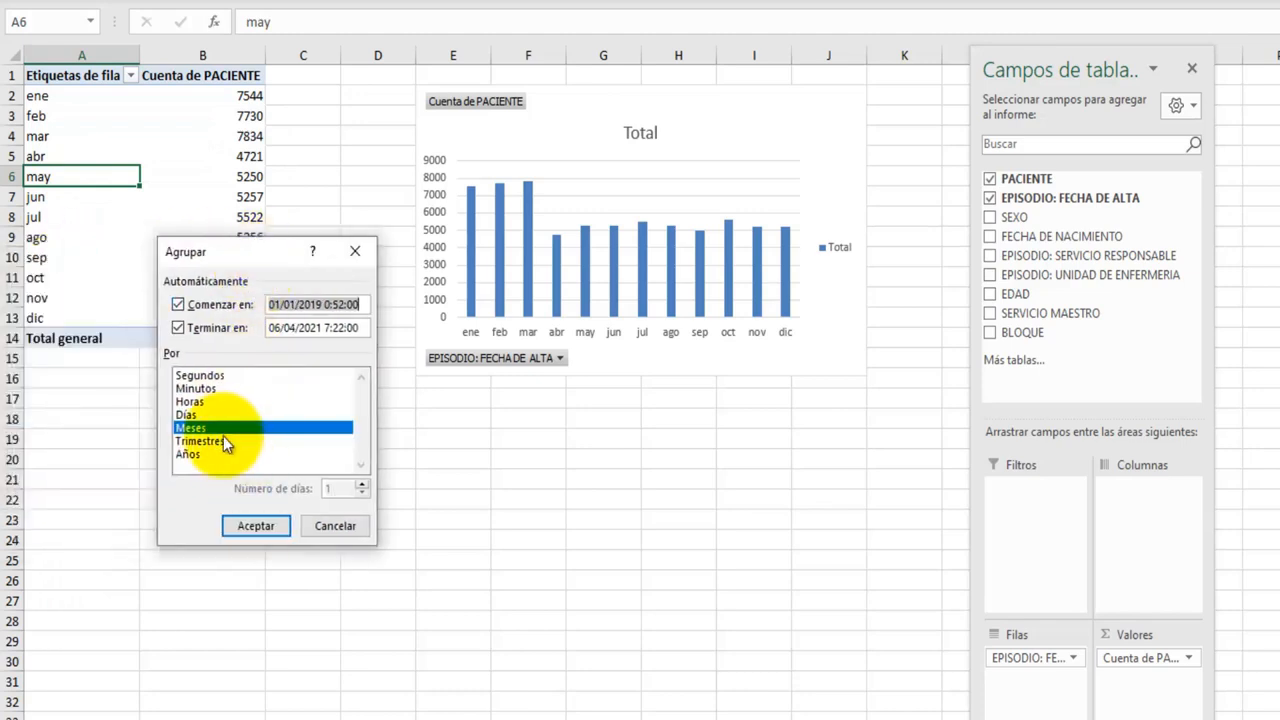
click(205, 454)
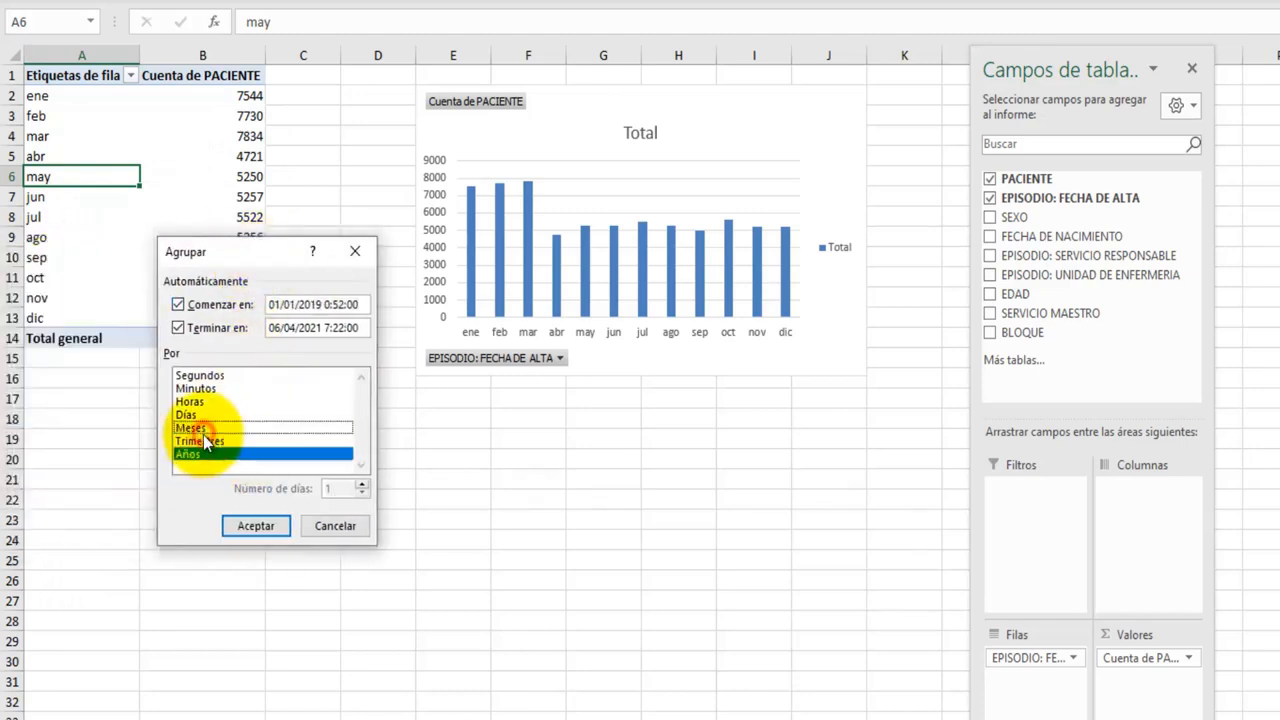
click(205, 441)
click(266, 527)
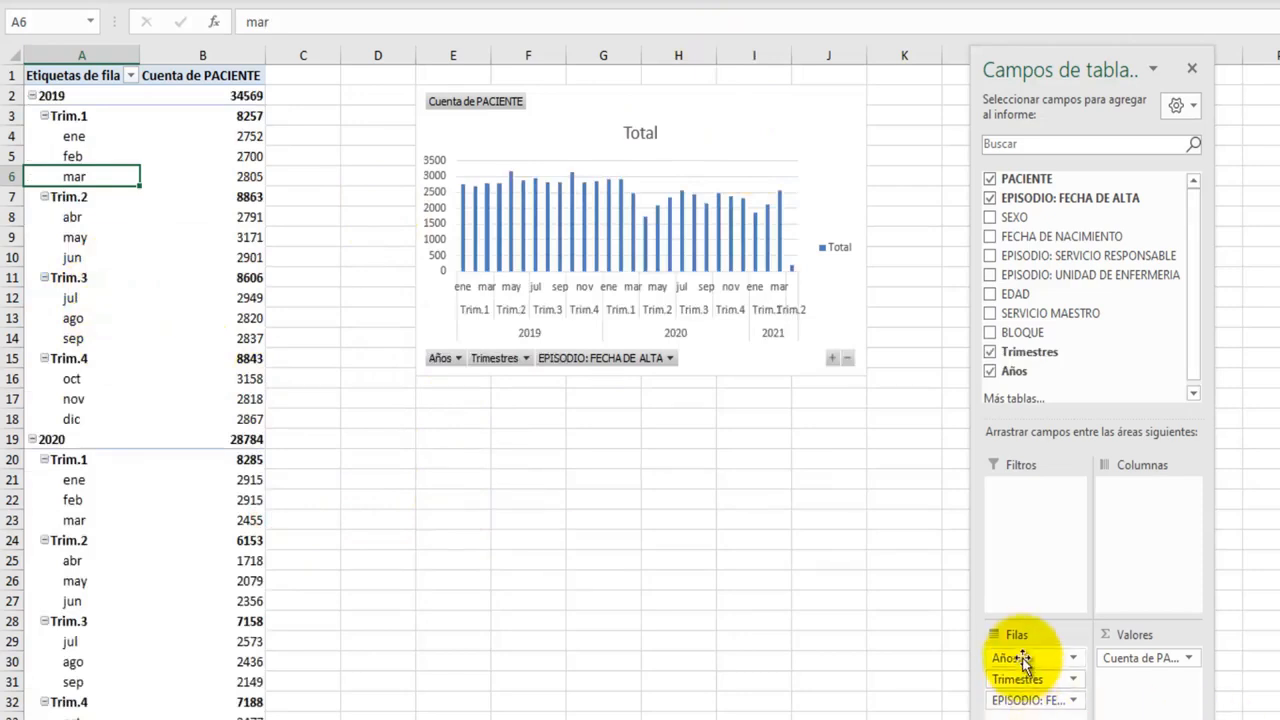
- Remove Trimestres and EPISODIO: FECHA DE ALTA from the pivot layout, with Años as columns and BLOQUE as rows
drag(1027, 679, 1025, 358)
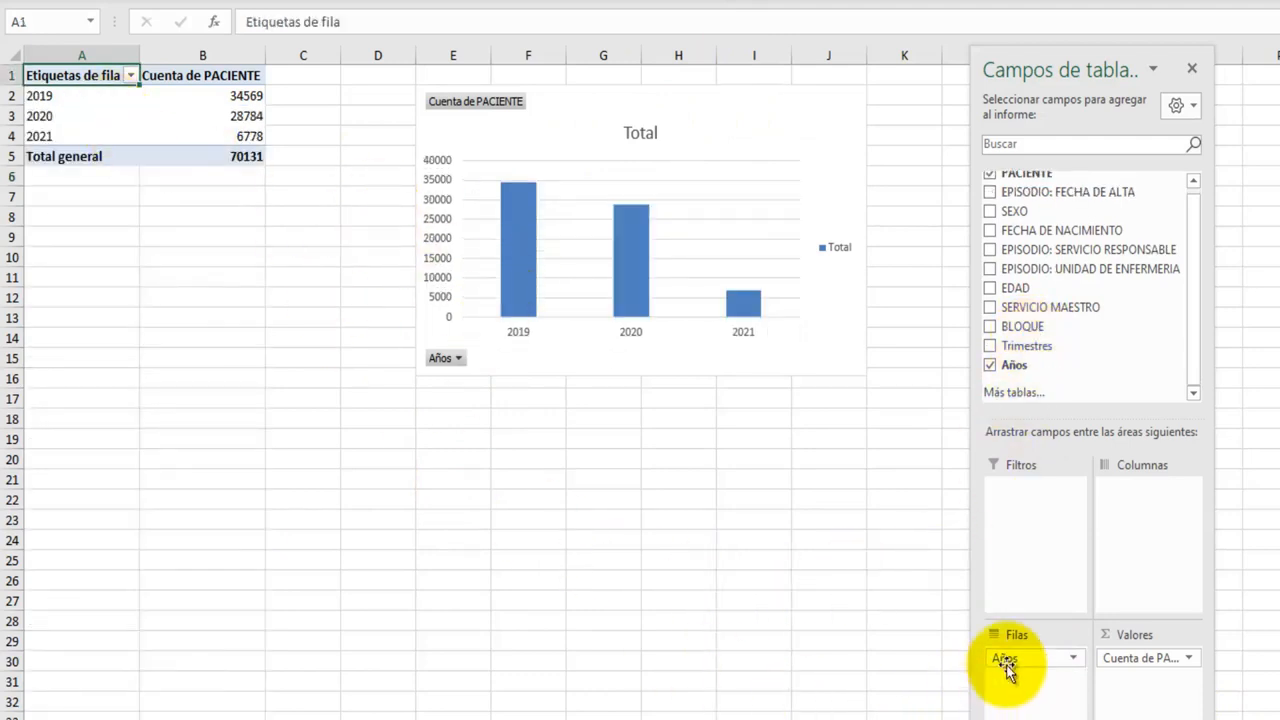
drag(1006, 664, 1125, 525)
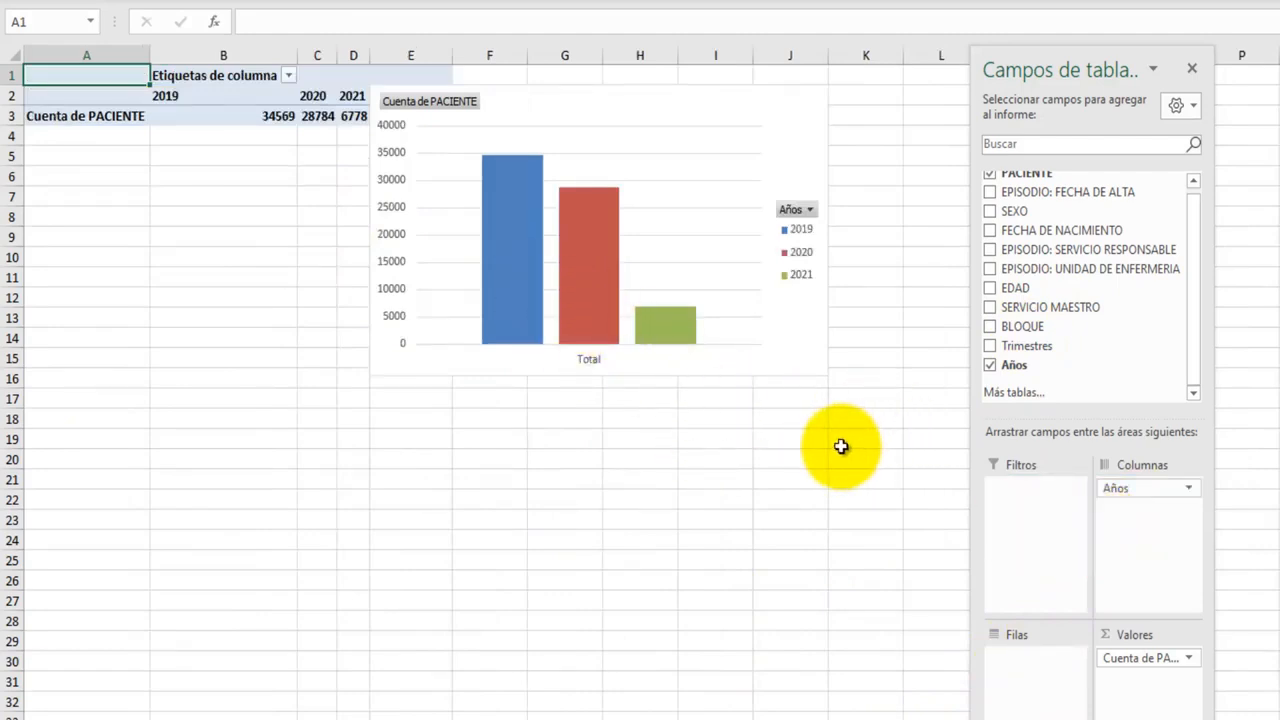
drag(1030, 330, 1025, 690)
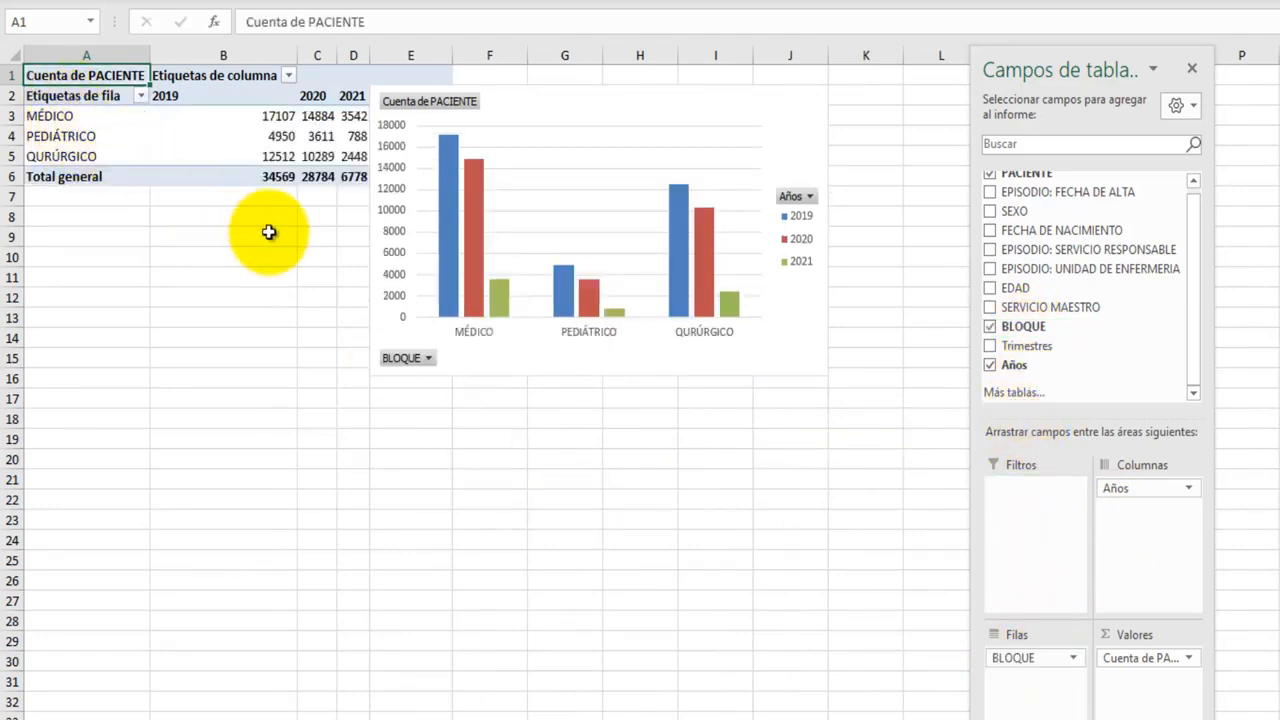
- Move the pivot chart clear of the pivot table to start at column F and enlarge it
drag(554, 97, 638, 92)
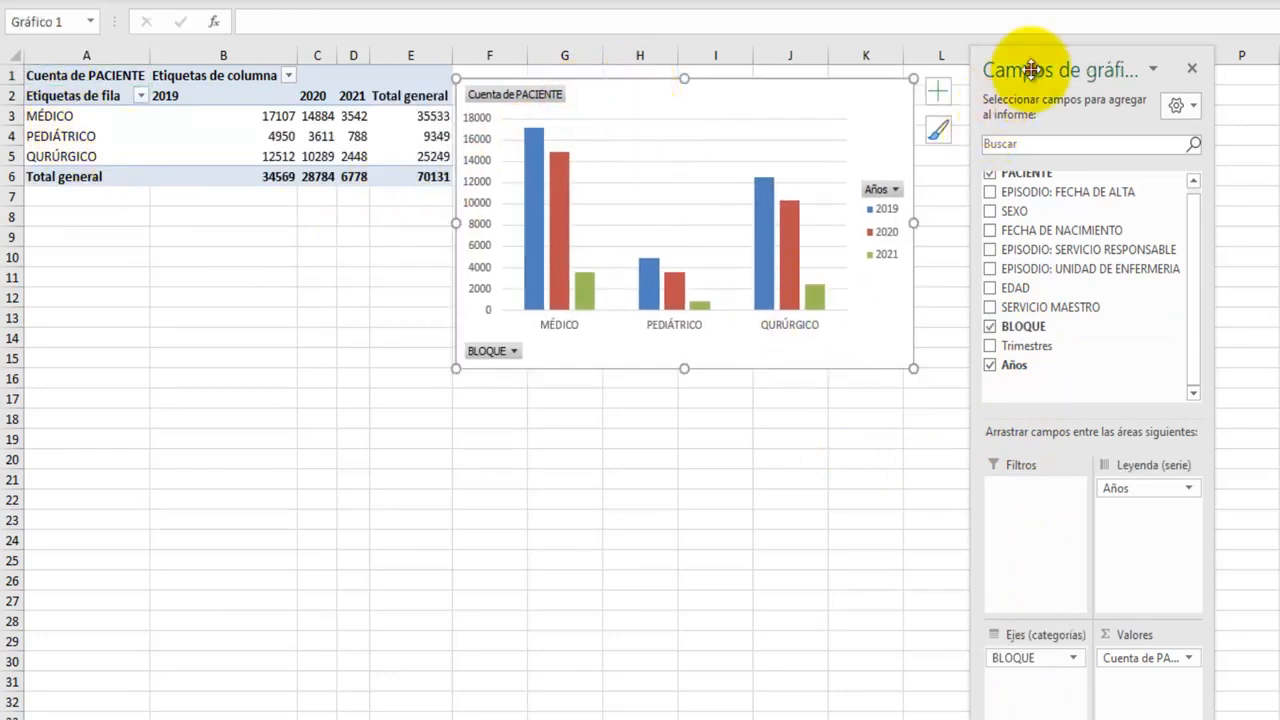
drag(1020, 66, 1142, 118)
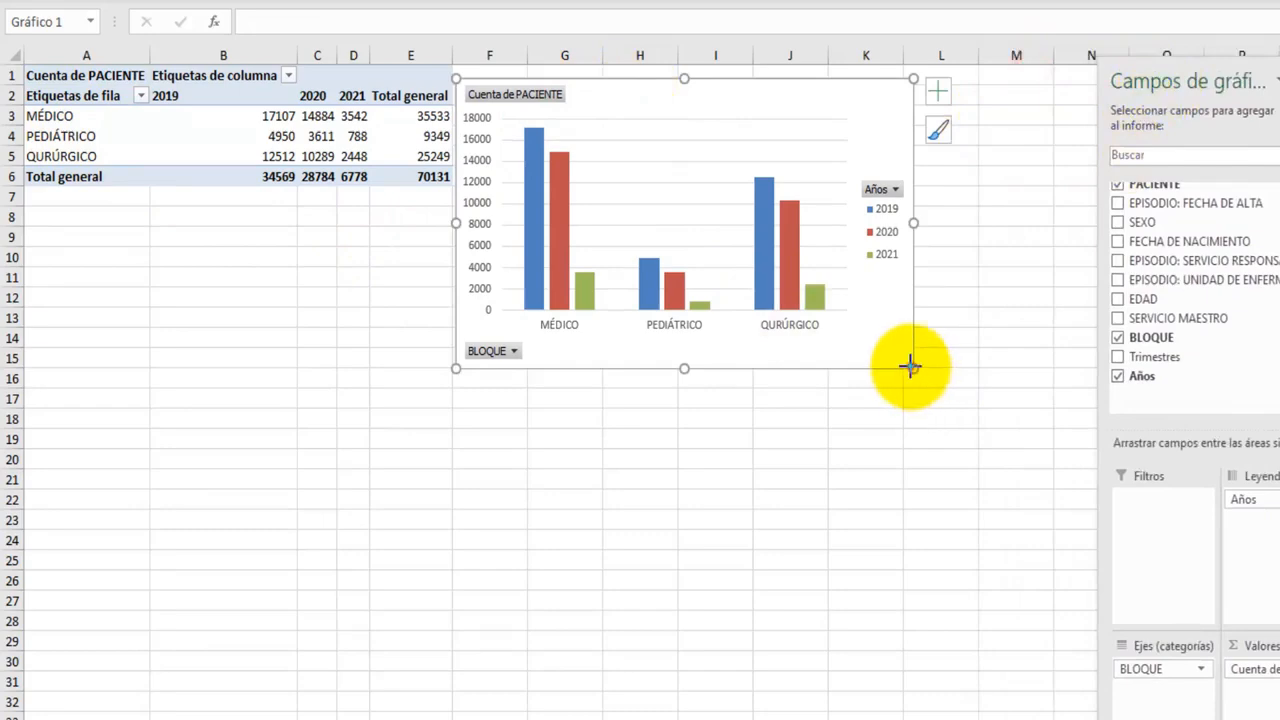
drag(911, 366, 1040, 392)
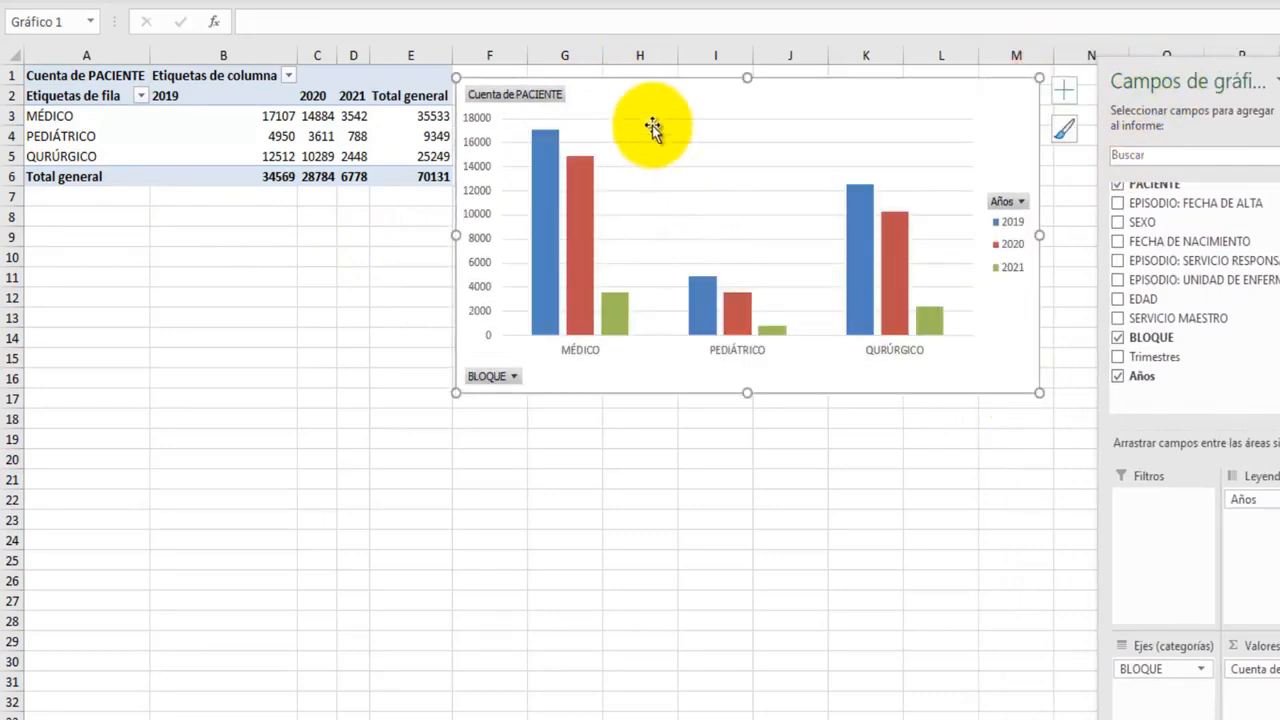
drag(649, 103, 651, 103)
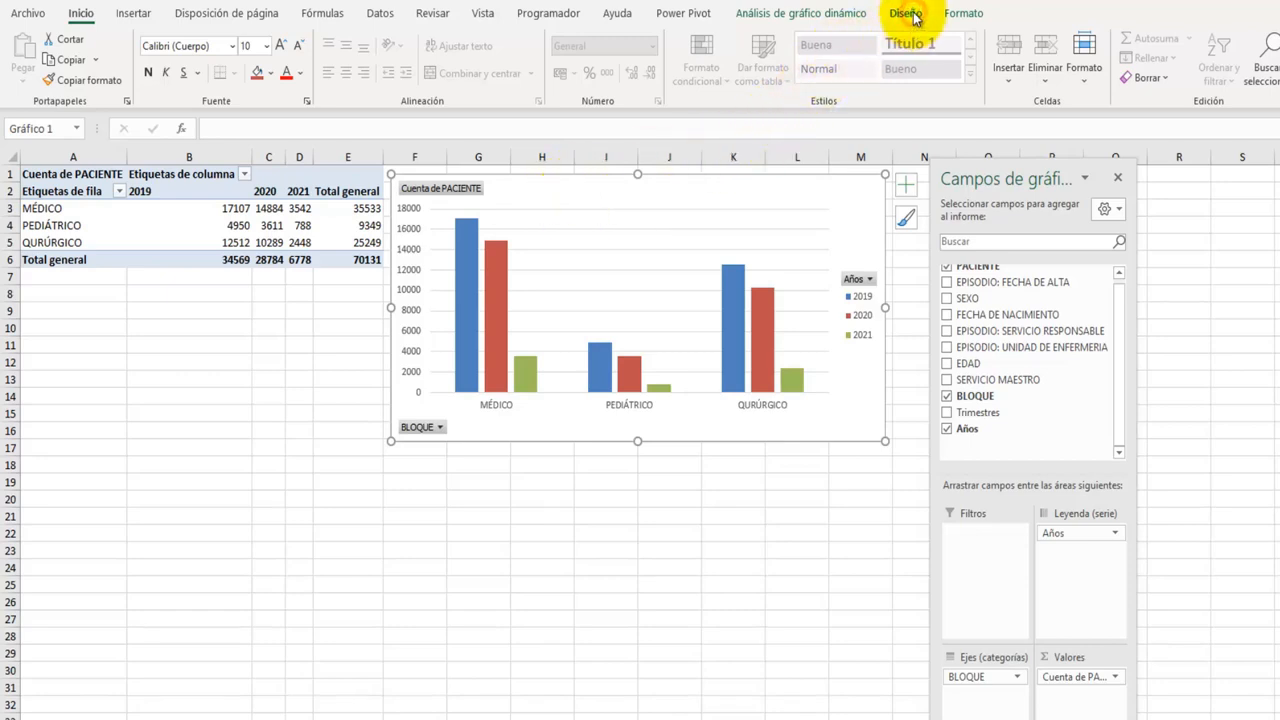
- Apply the grey gradient chart style with data labels inside the columns to the pivot chart
click(906, 14)
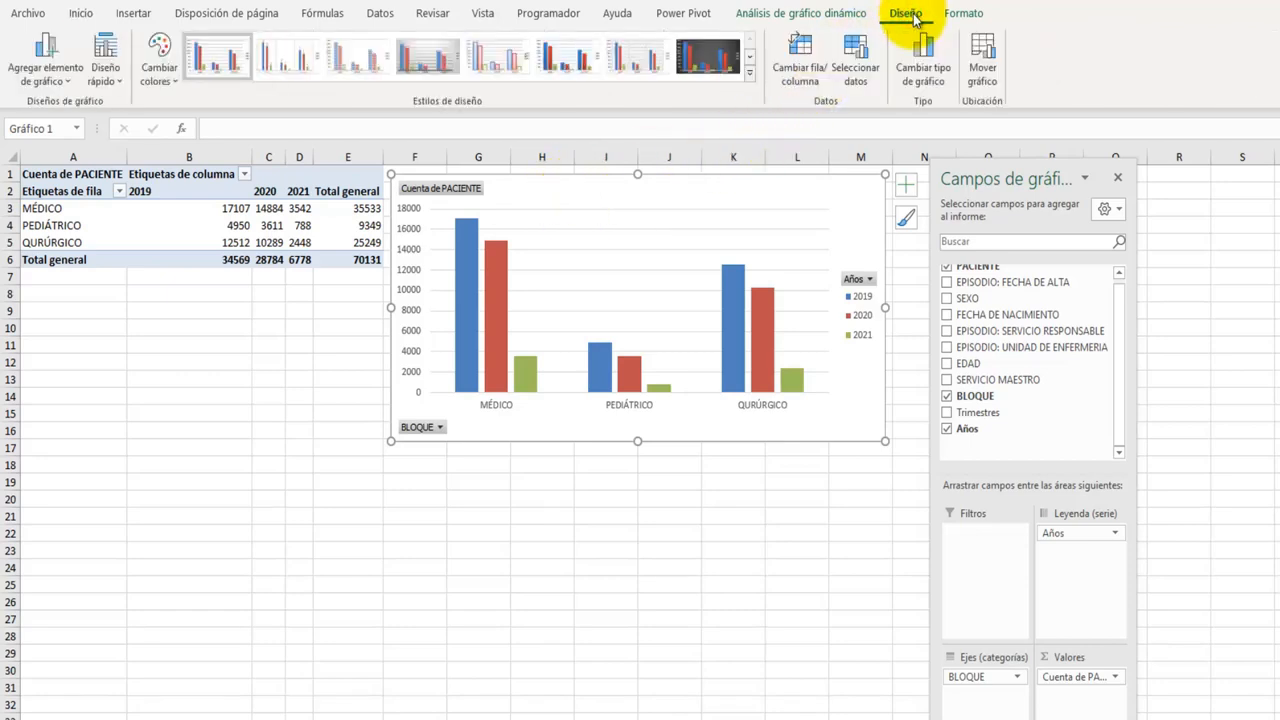
click(750, 74)
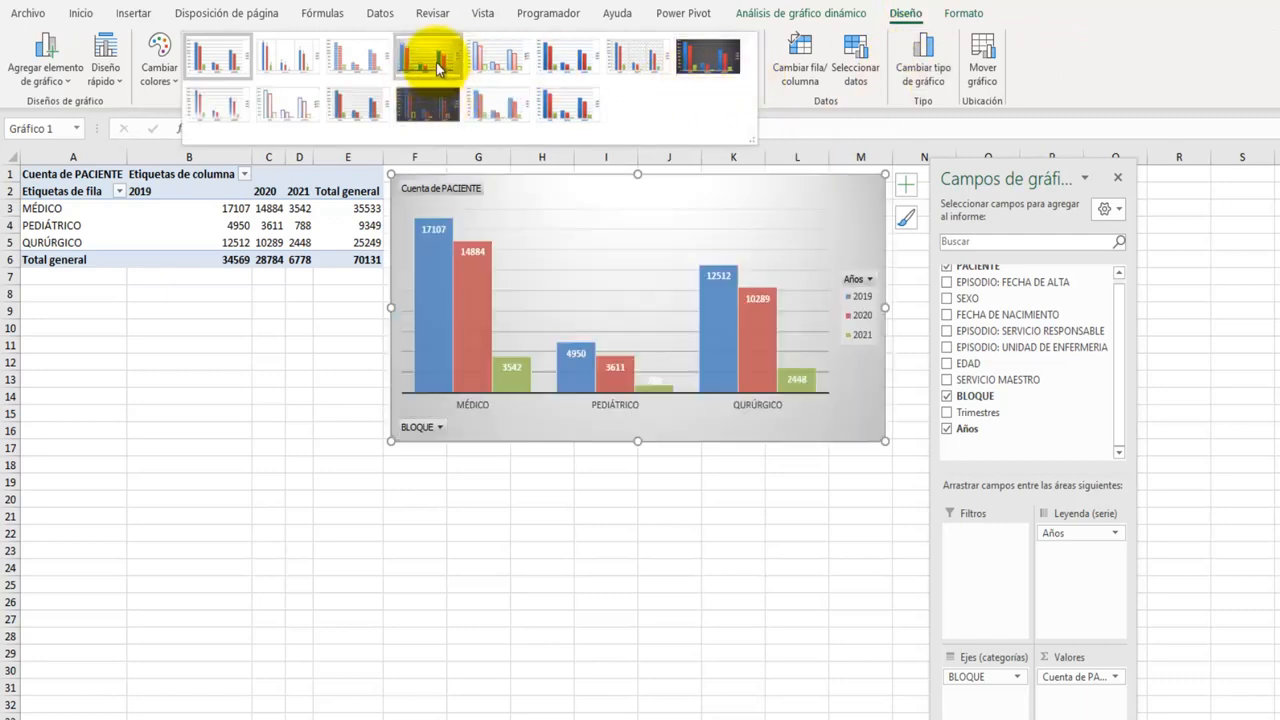
click(436, 66)
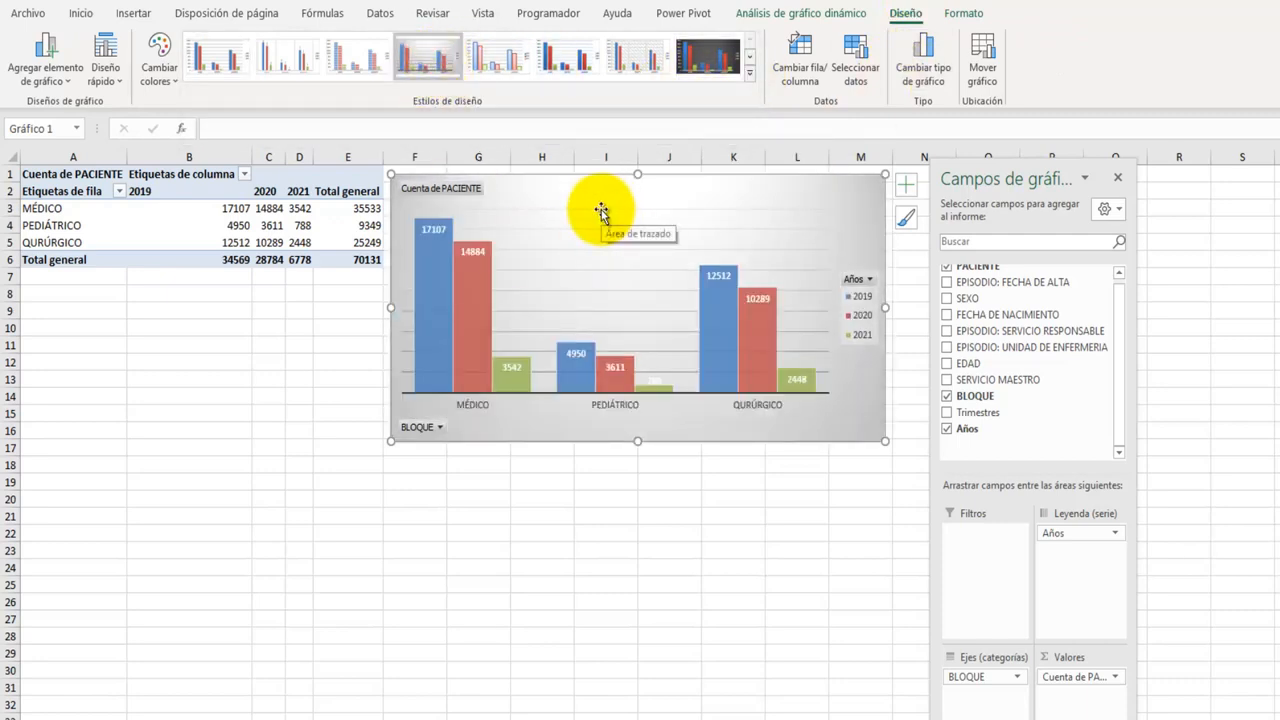
- Add a title above the pivot chart reading PACIENTES INGRESADOS
click(64, 78)
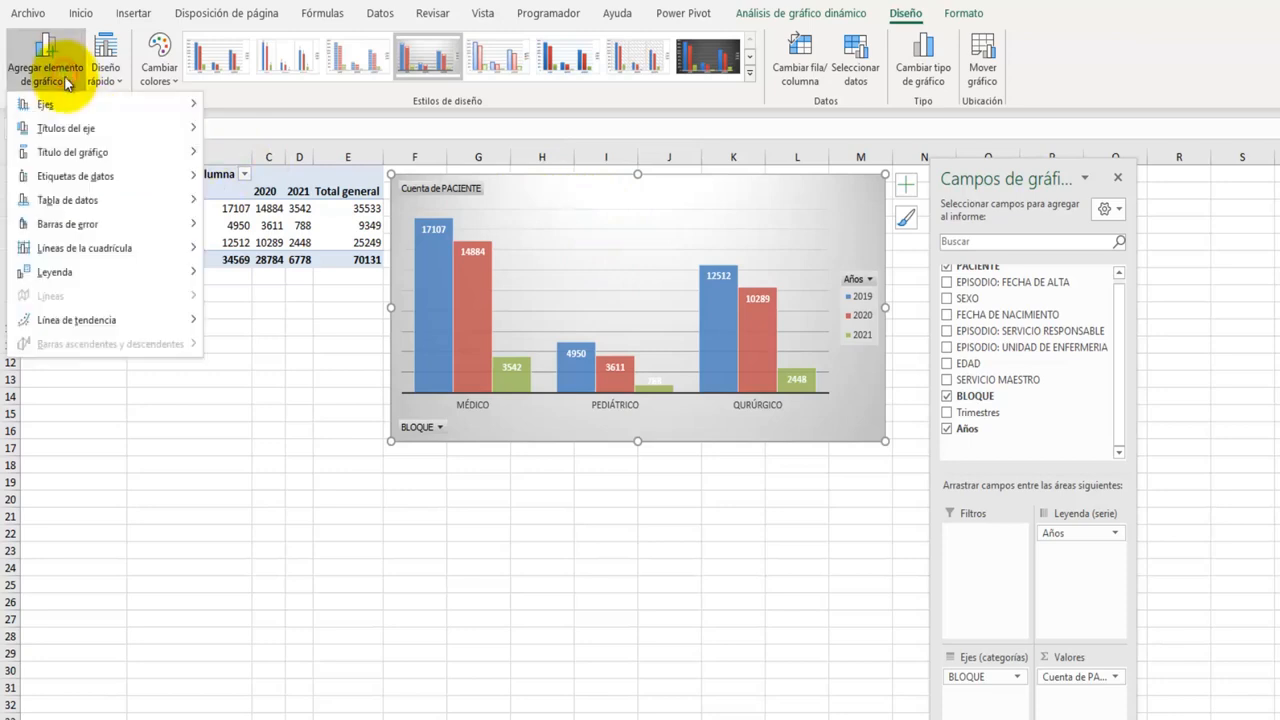
mouse_move(72, 127)
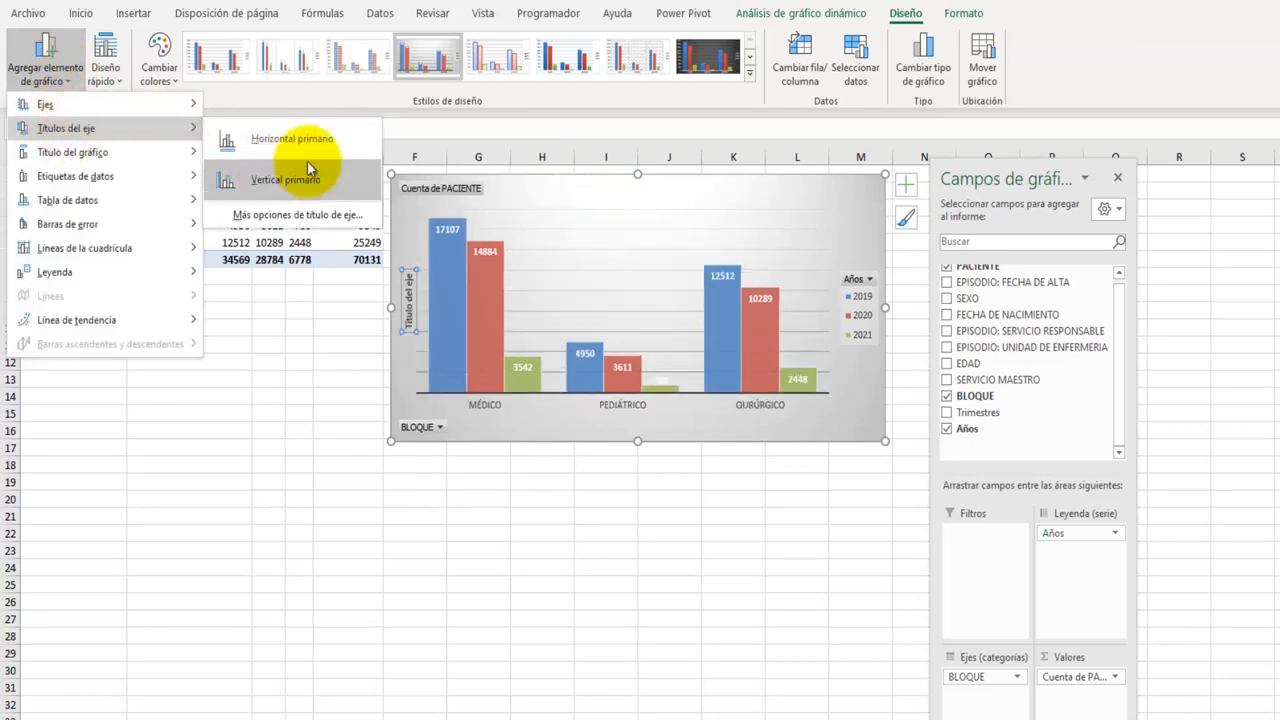
mouse_move(128, 153)
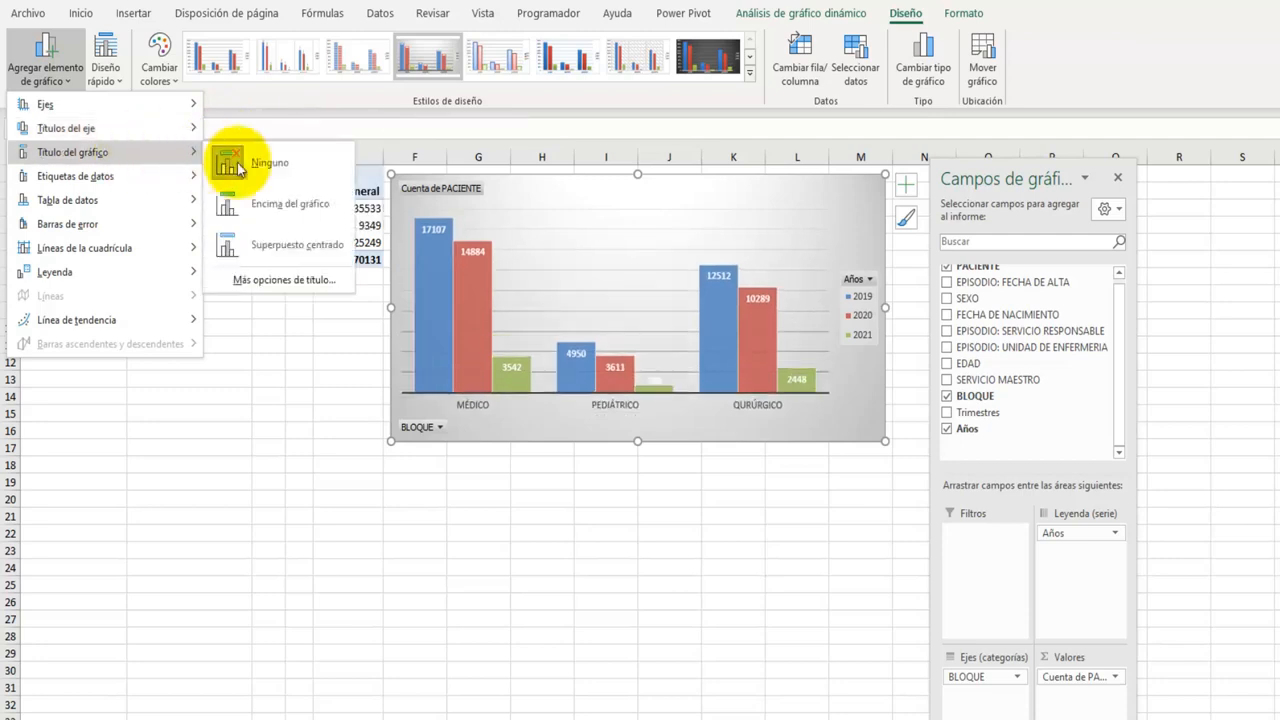
click(296, 214)
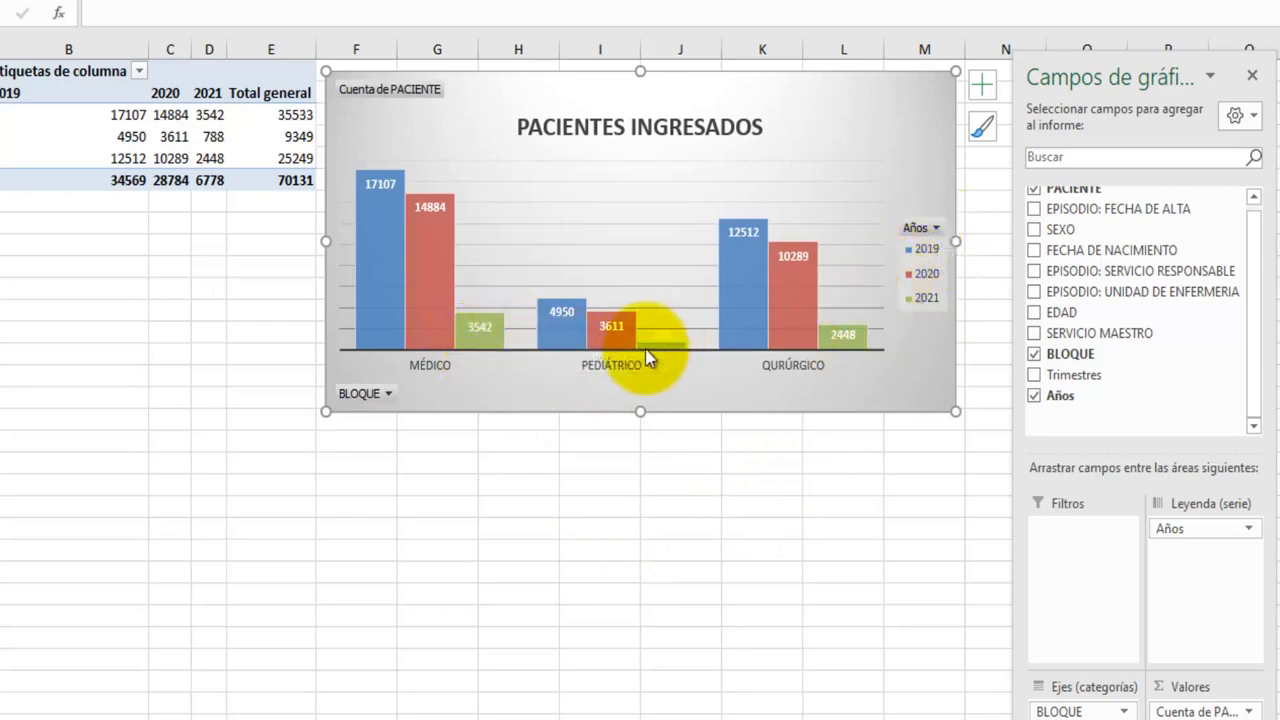
- Filter the chart's Años legend field by date to show only Trimestre 1 of every year
click(936, 227)
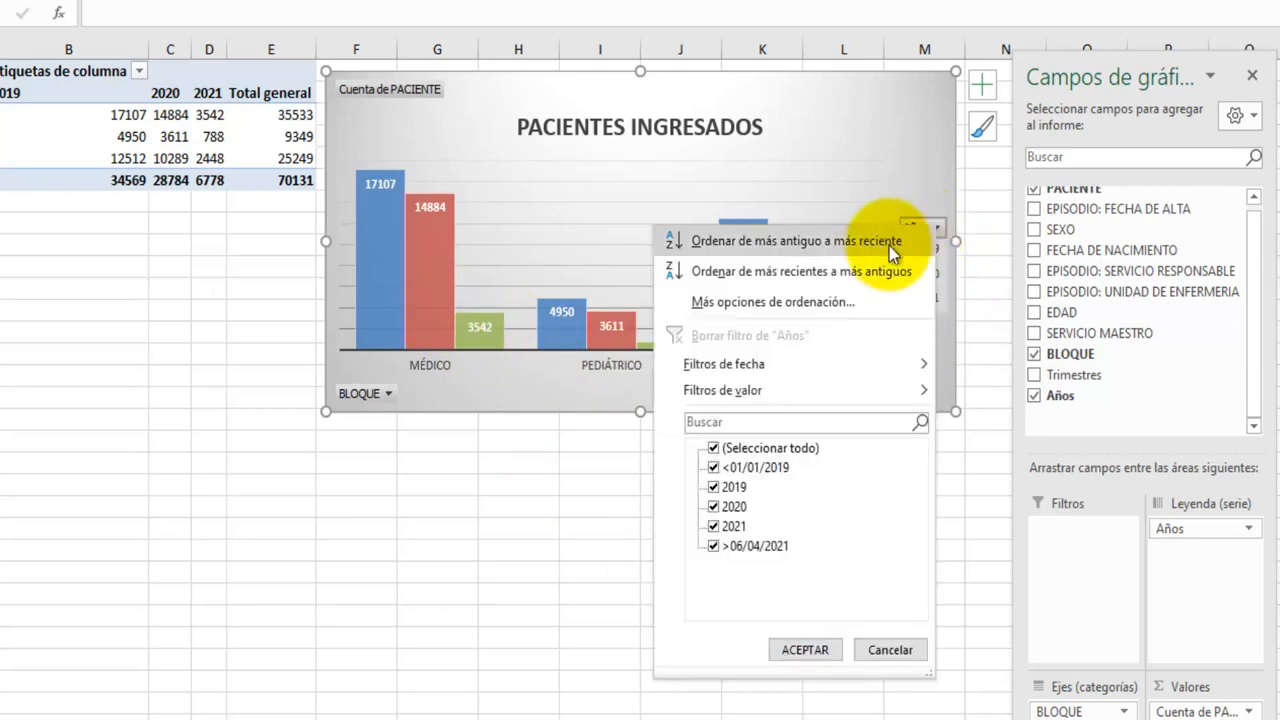
mouse_move(826, 360)
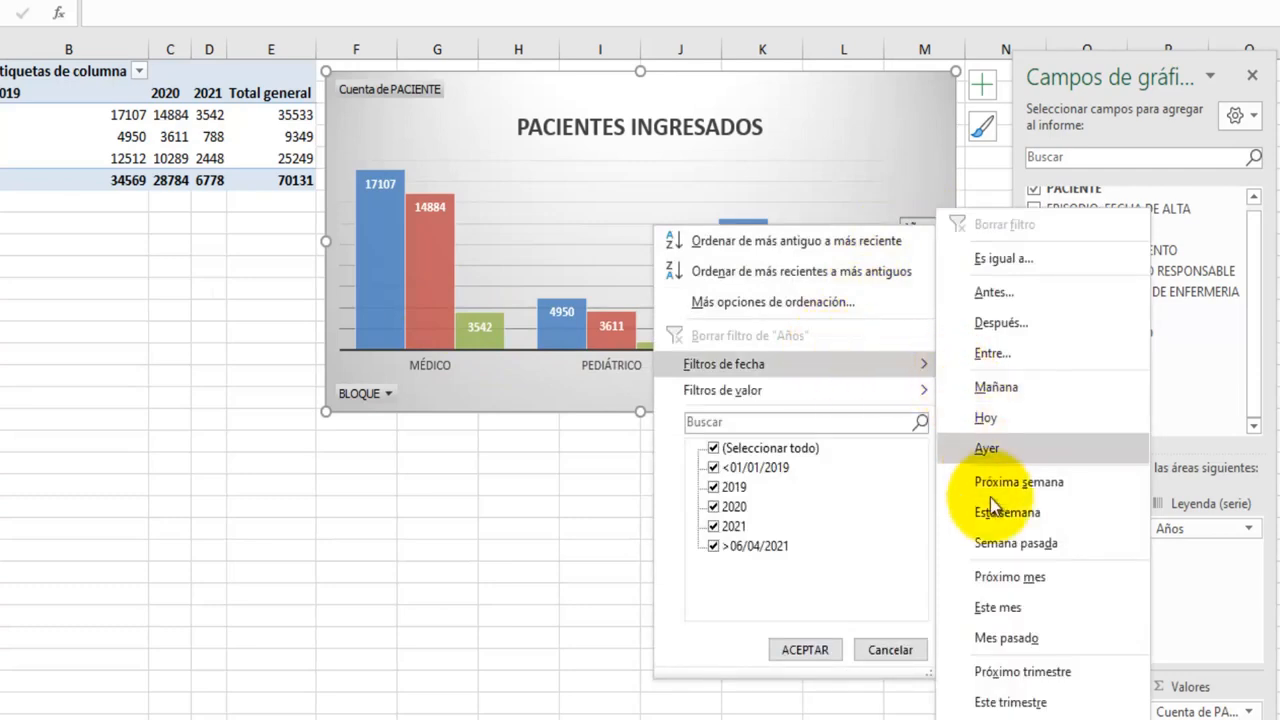
mouse_move(1045, 718)
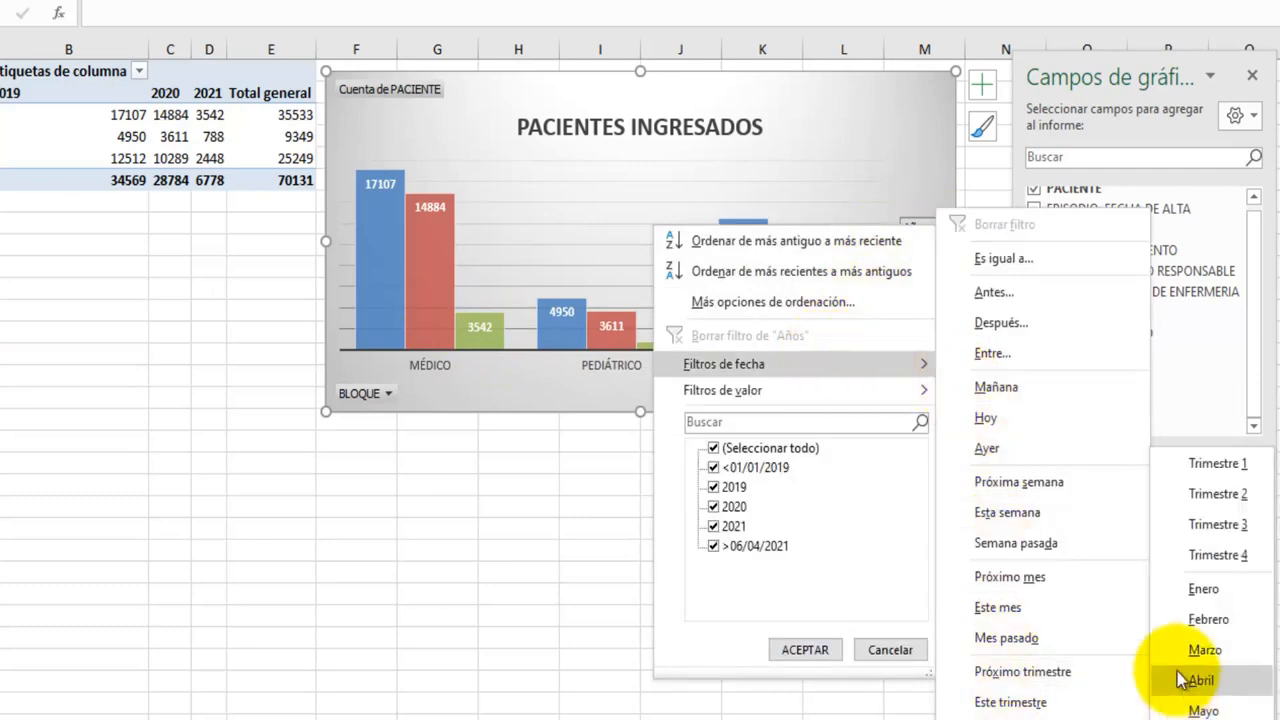
click(1213, 468)
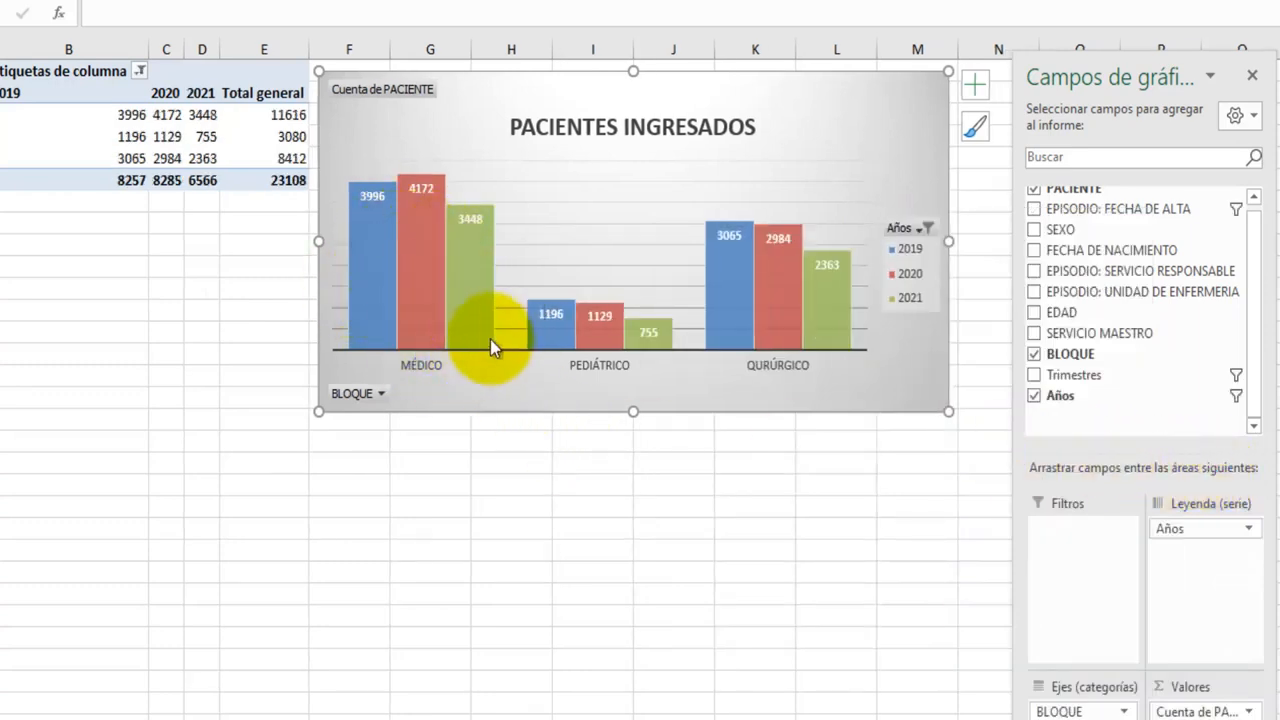
- Clear the date filter from the chart's Años legend field and exclude 2021 from the years shown
mouse_move(486, 339)
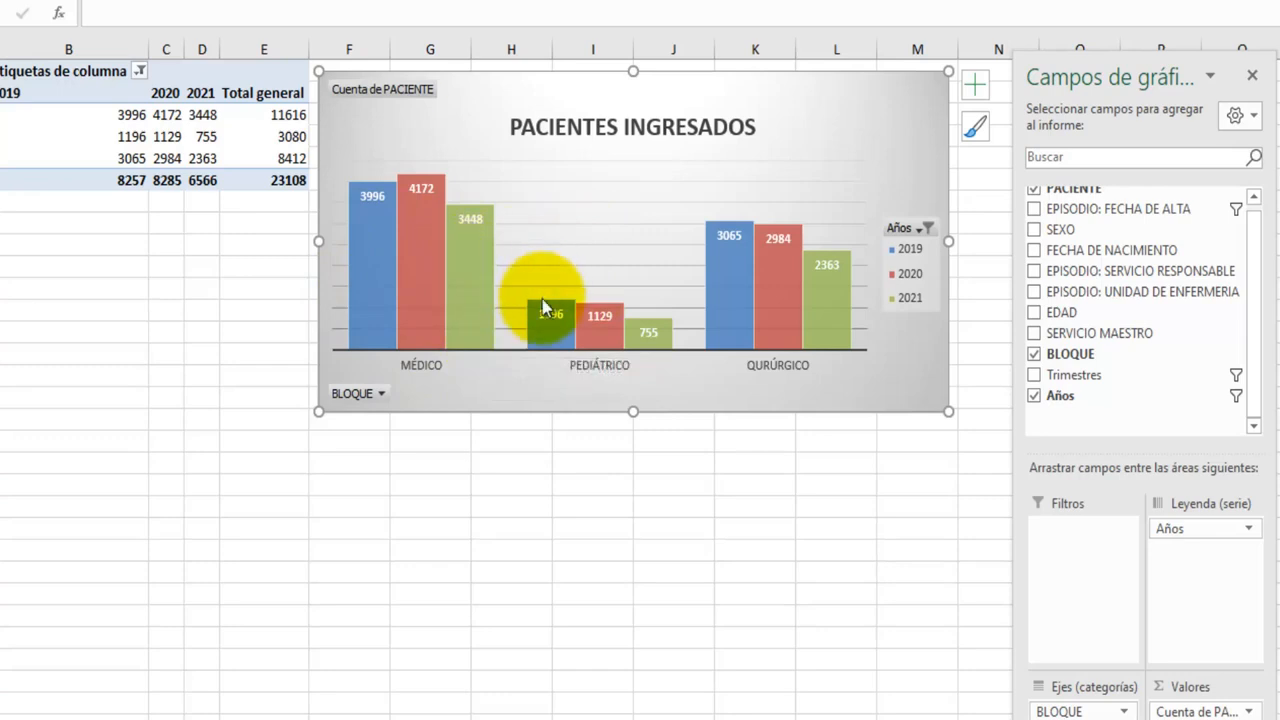
click(915, 229)
mouse_move(668, 366)
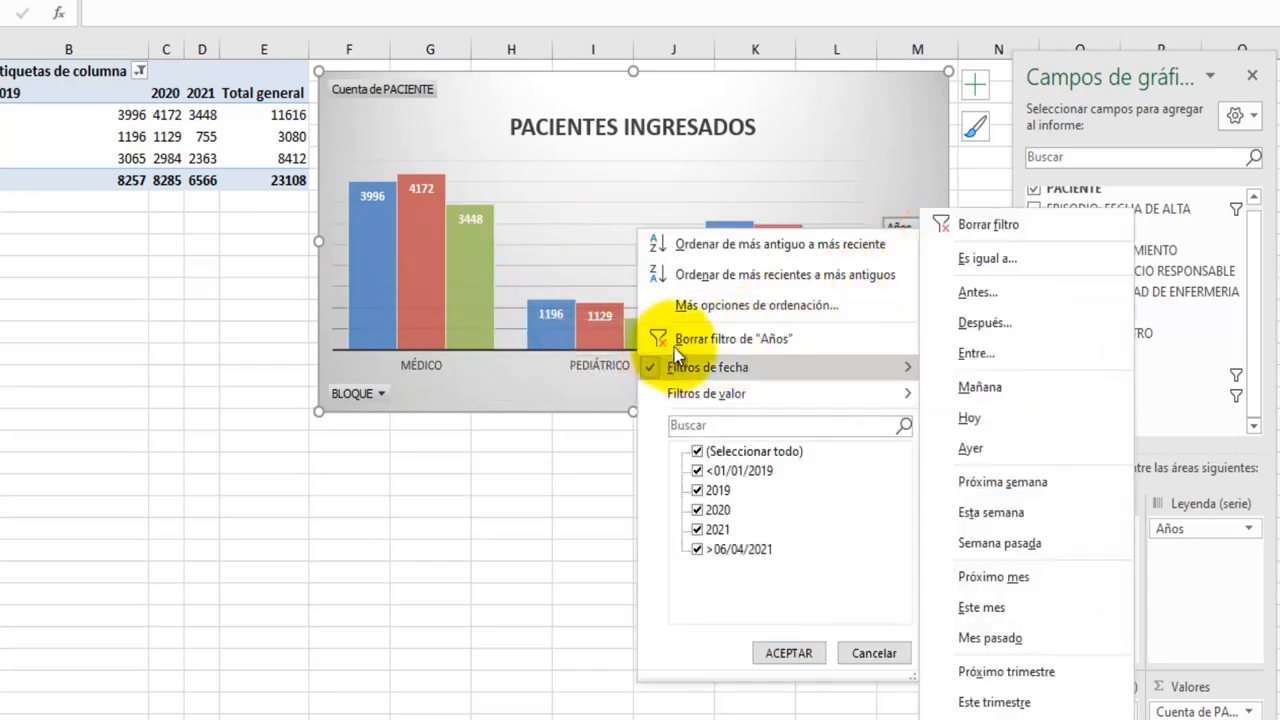
click(677, 340)
click(940, 229)
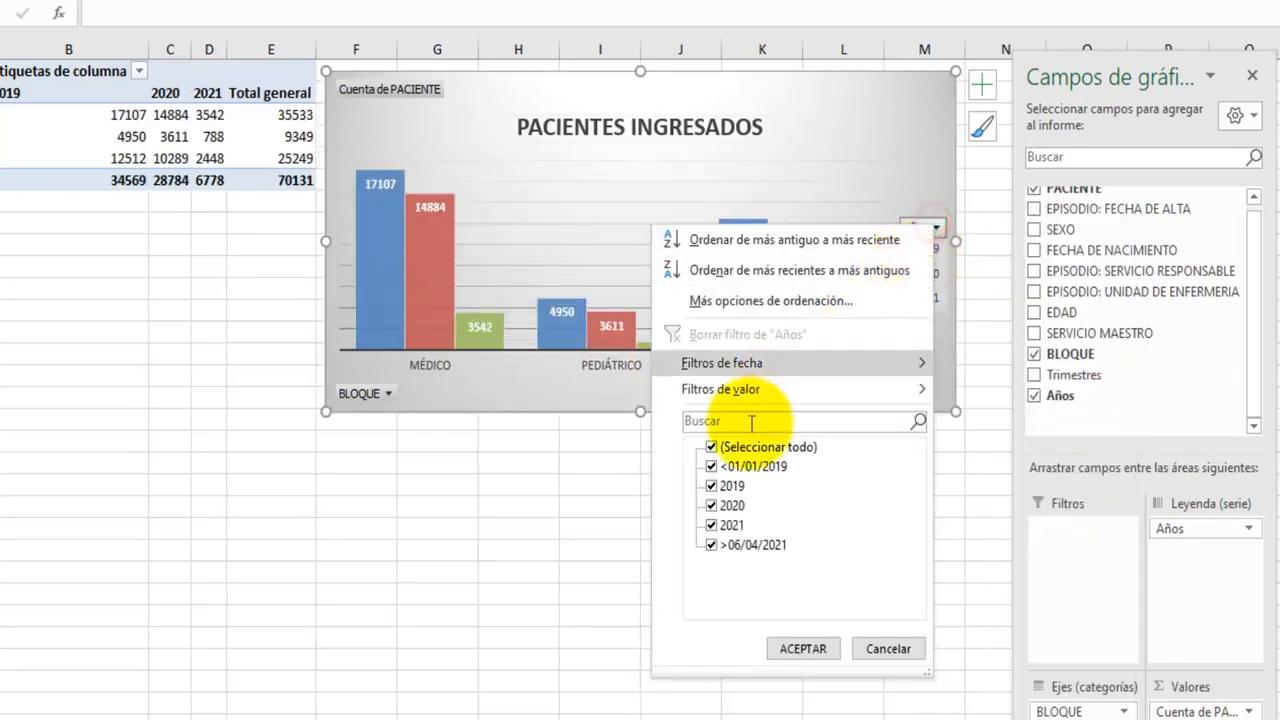
click(713, 525)
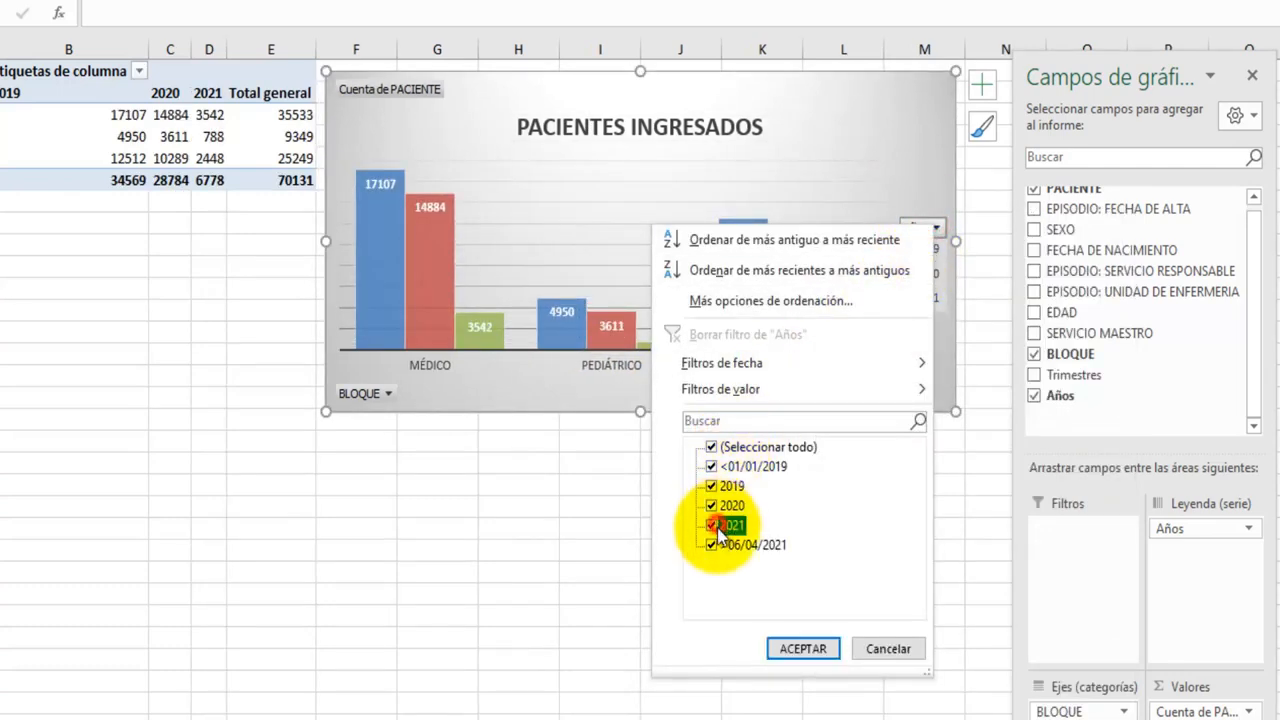
click(812, 664)
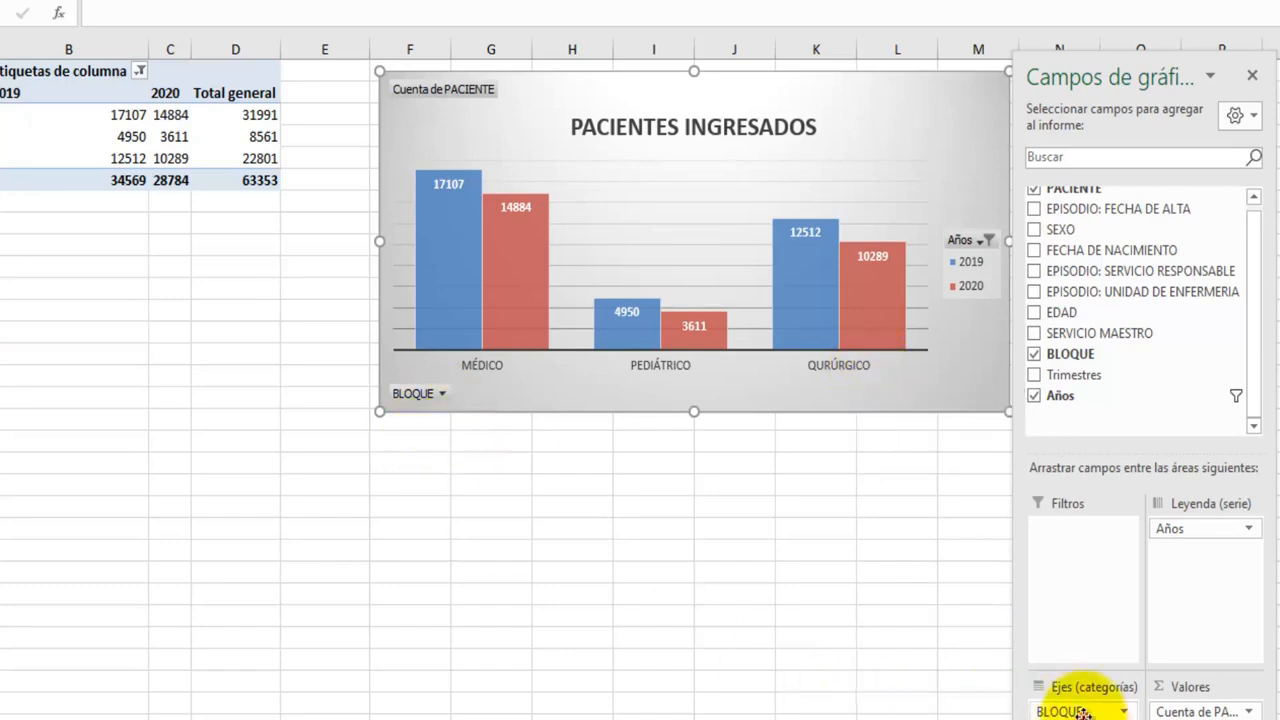
- Replace BLOQUE with EDAD on the chart's category axis and group the ages from 15 to 80 in intervals of 10
drag(1082, 712, 1108, 645)
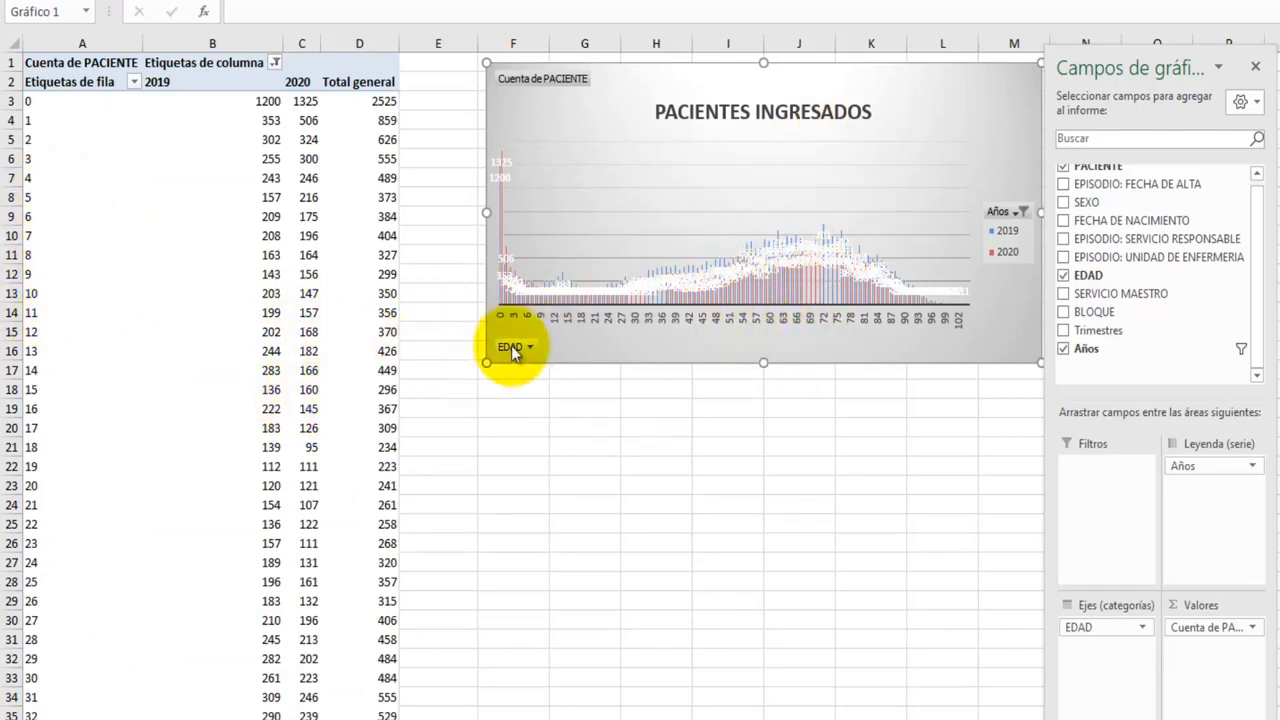
click(33, 314)
right_click(33, 314)
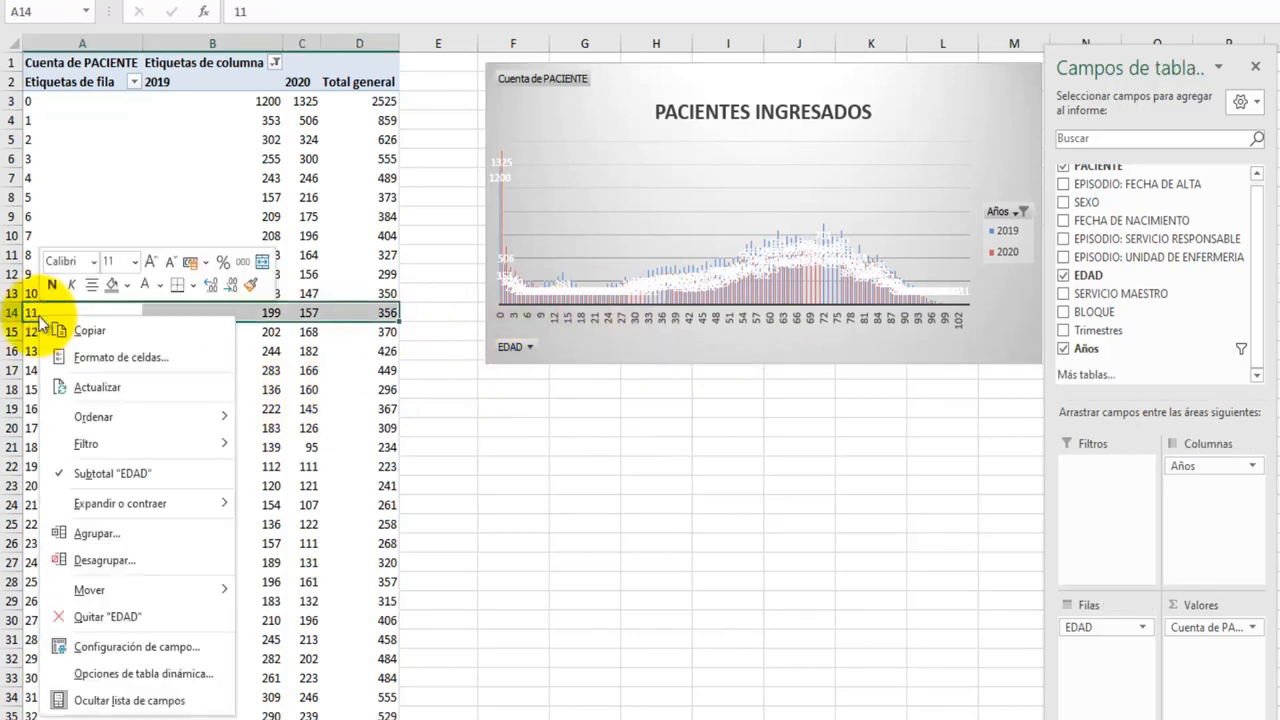
click(98, 530)
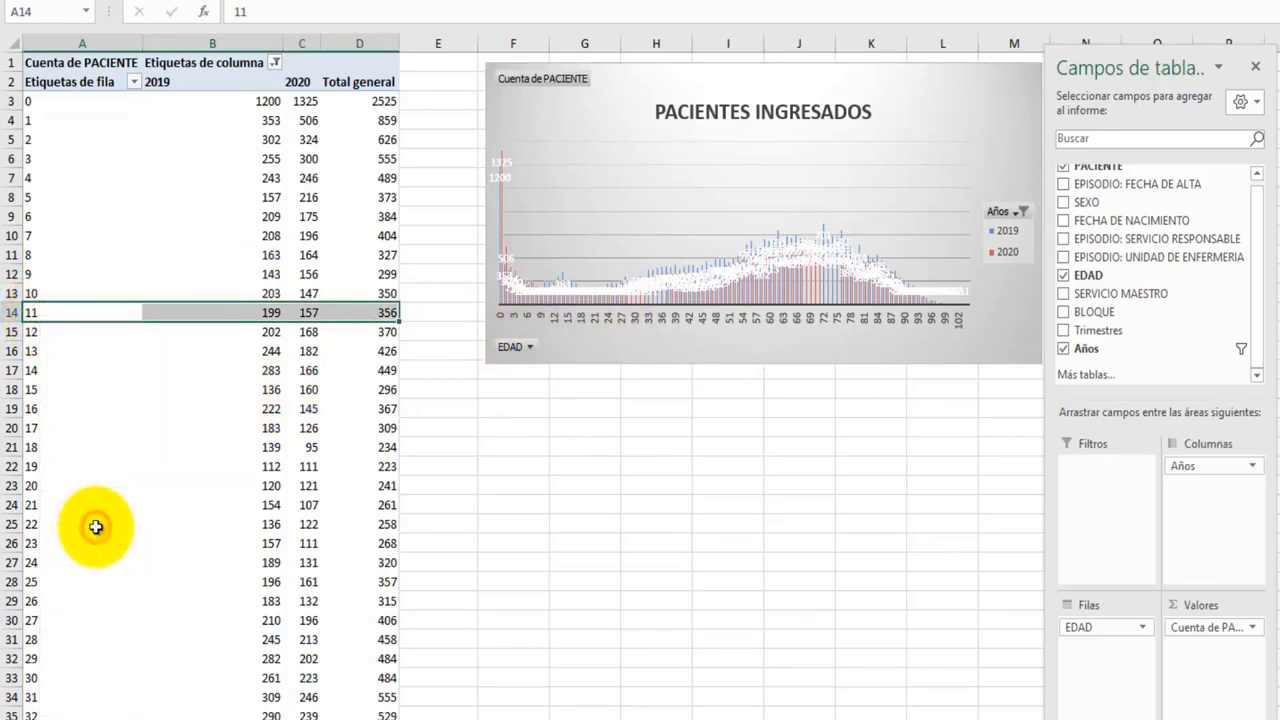
drag(94, 447, 285, 162)
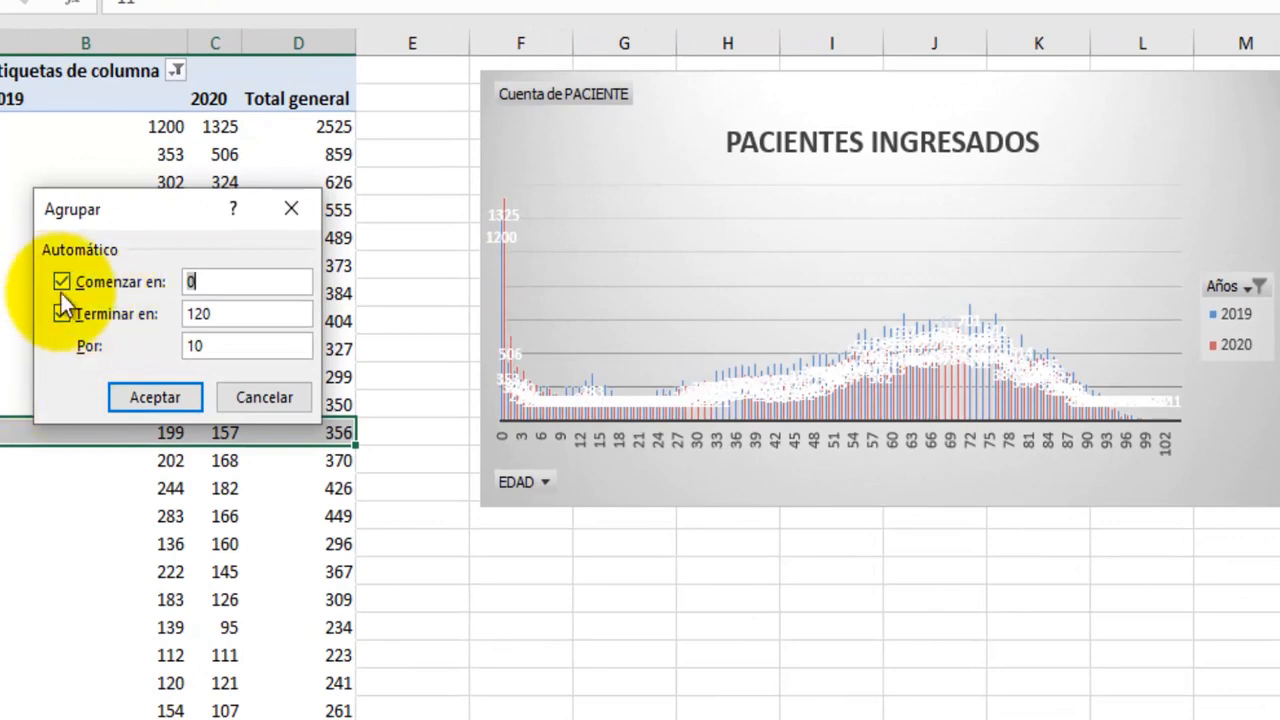
click(222, 288)
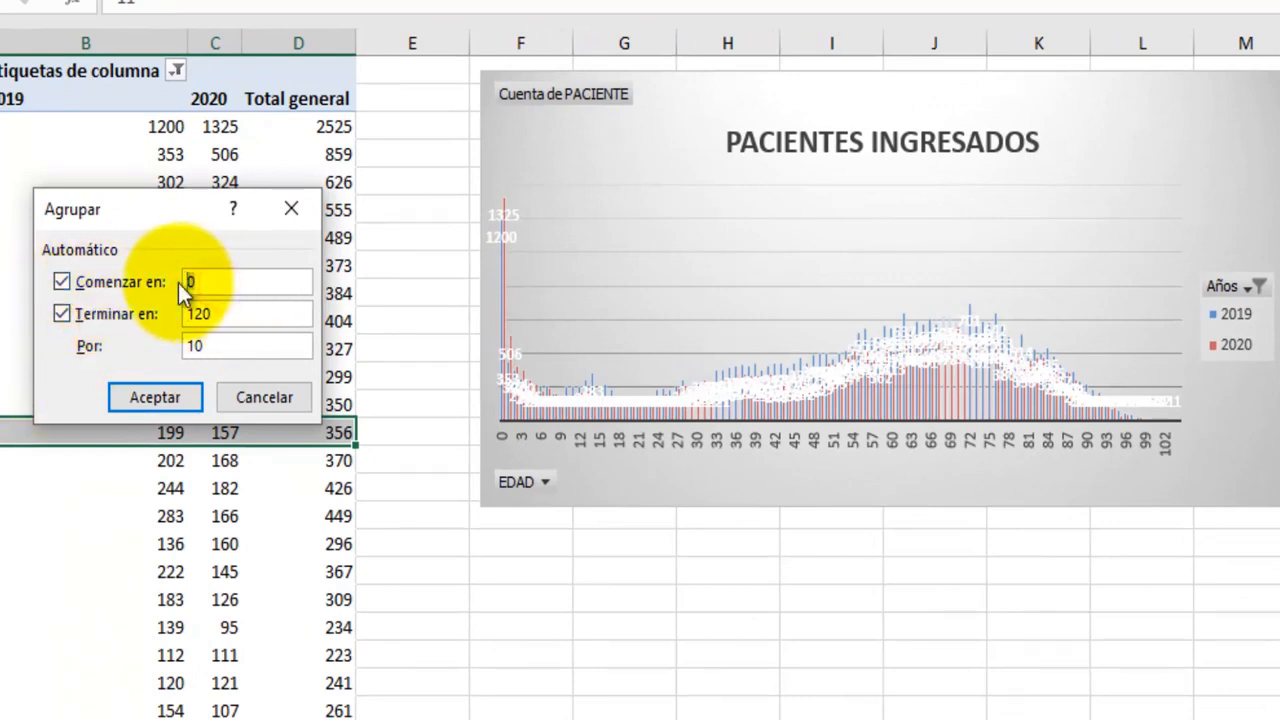
text(15)
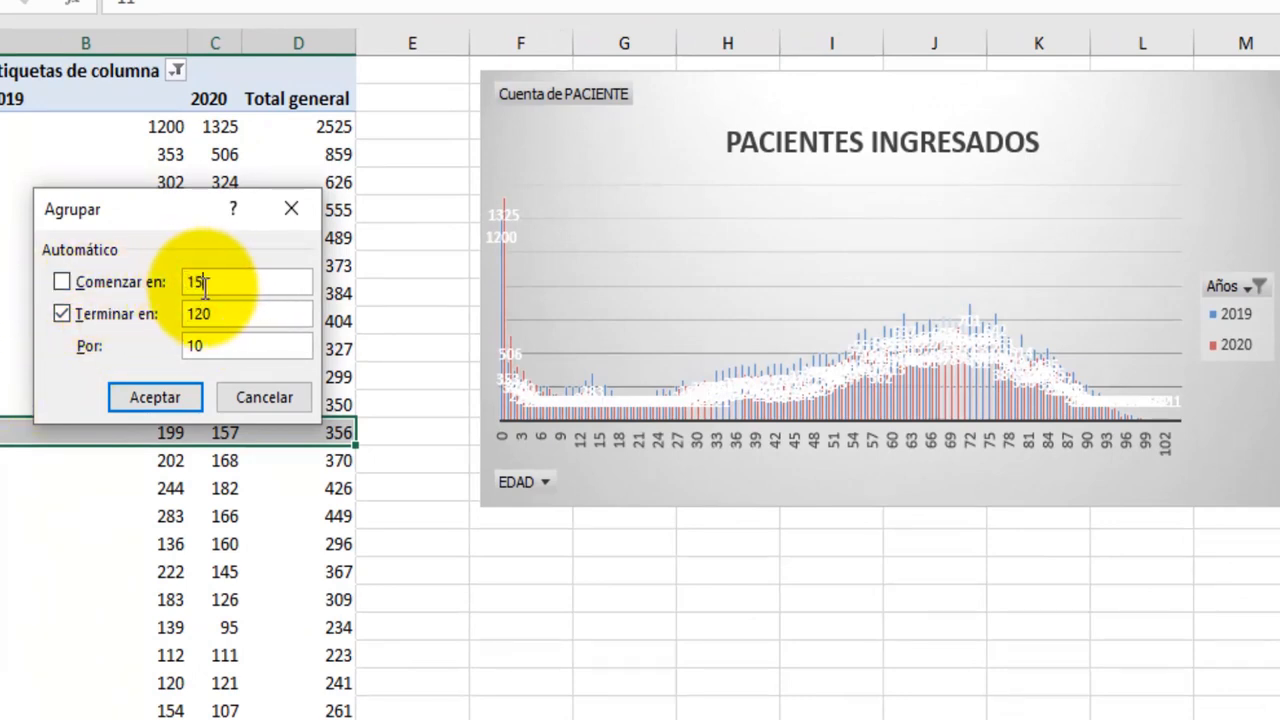
drag(212, 313, 155, 318)
text(80)
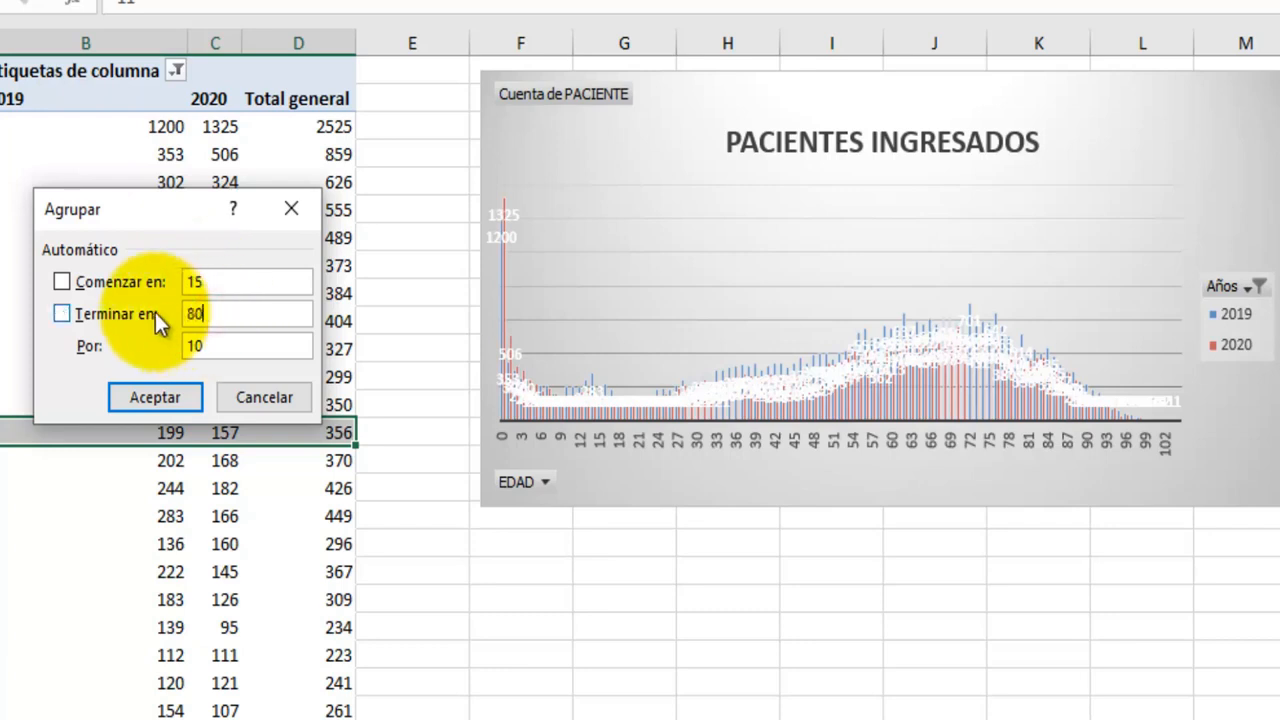
click(146, 399)
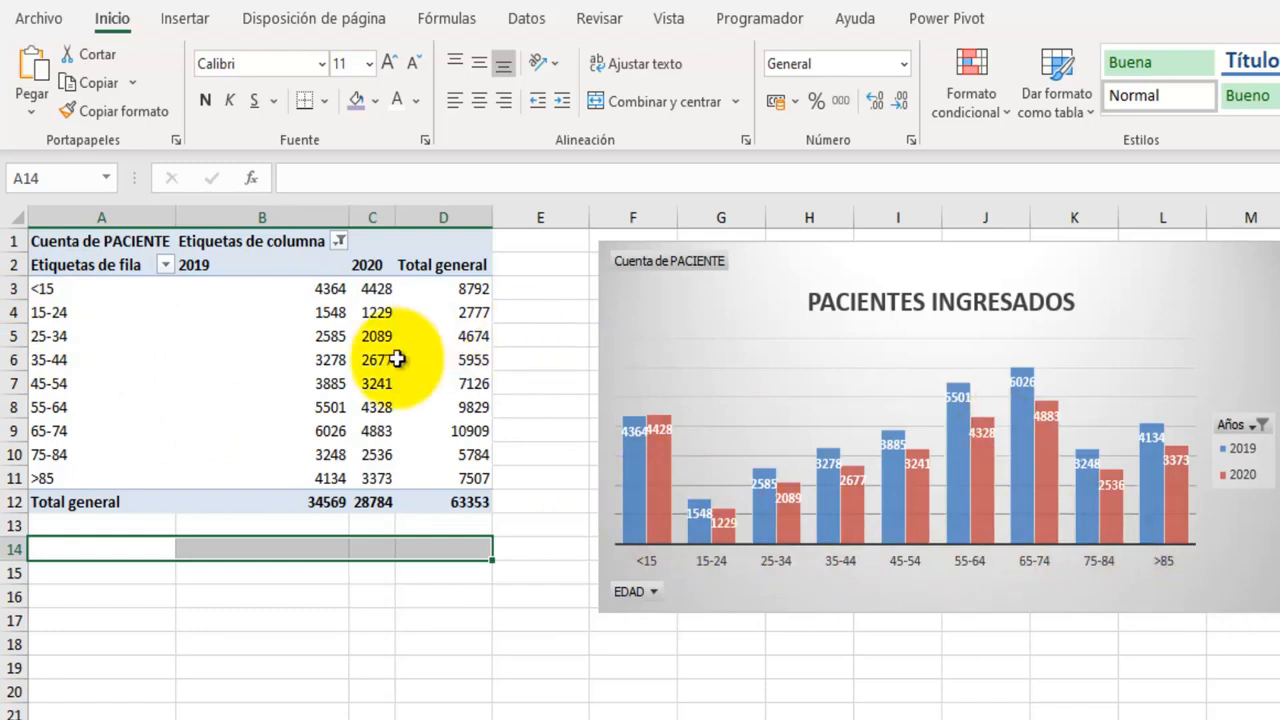
click(364, 364)
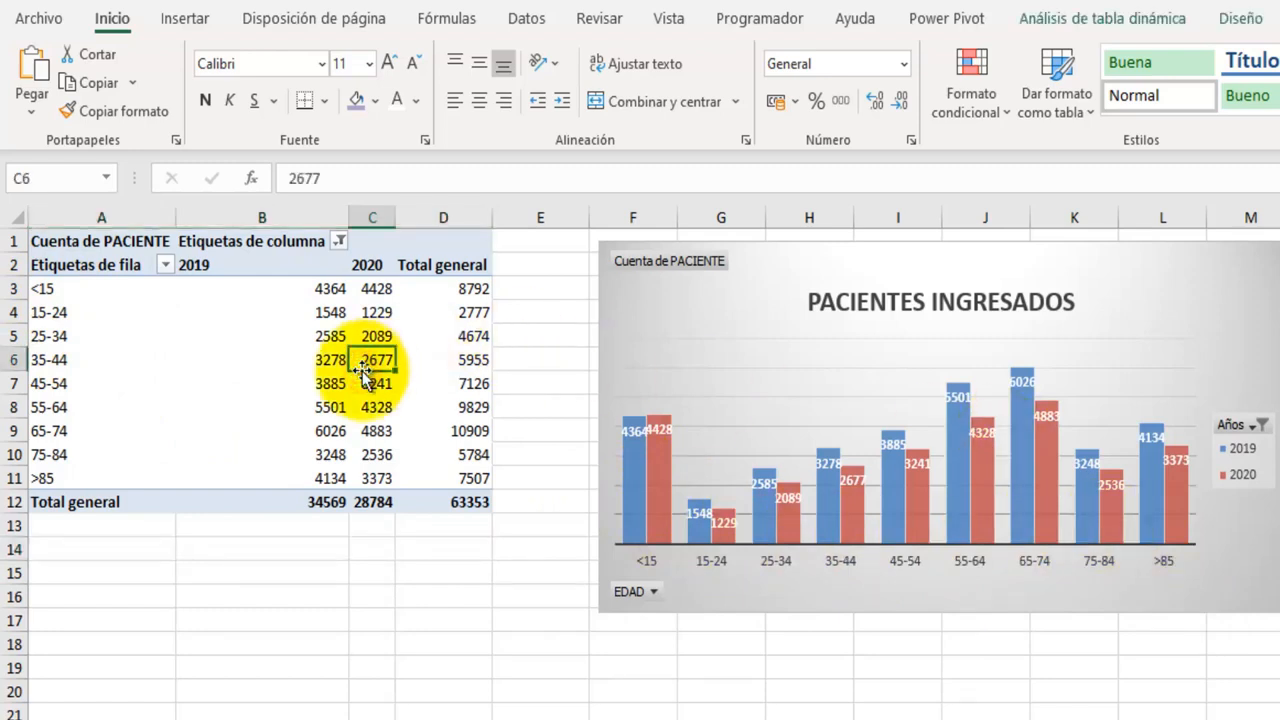